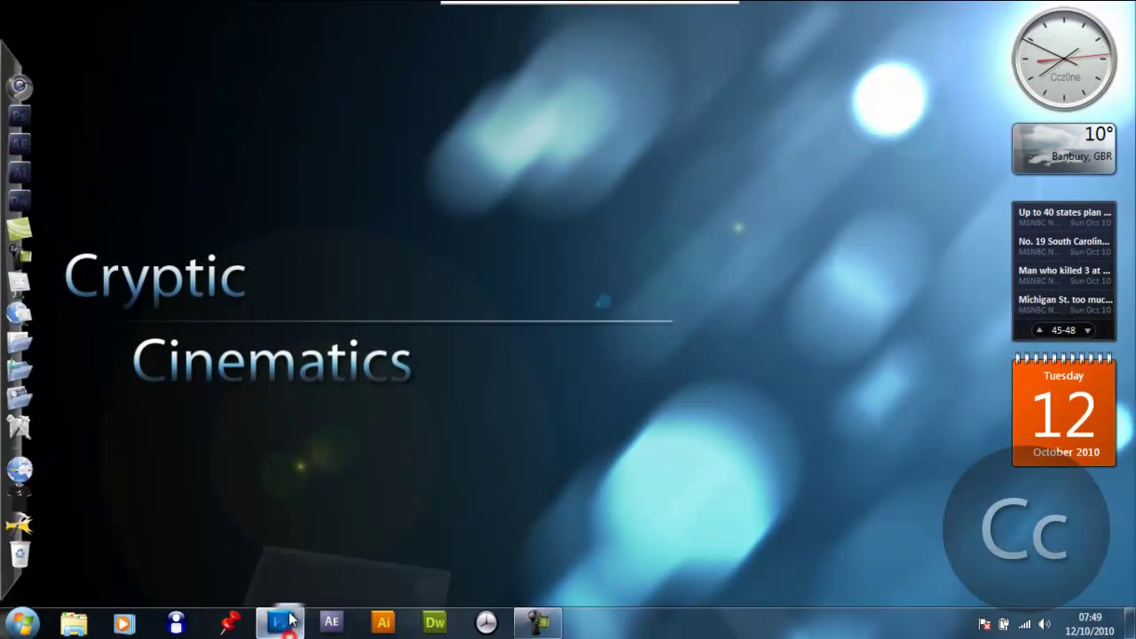
# Create a new 1000×1000 px Photoshop document.
pyautogui.click(280, 623)
pyautogui.click(50, 16)
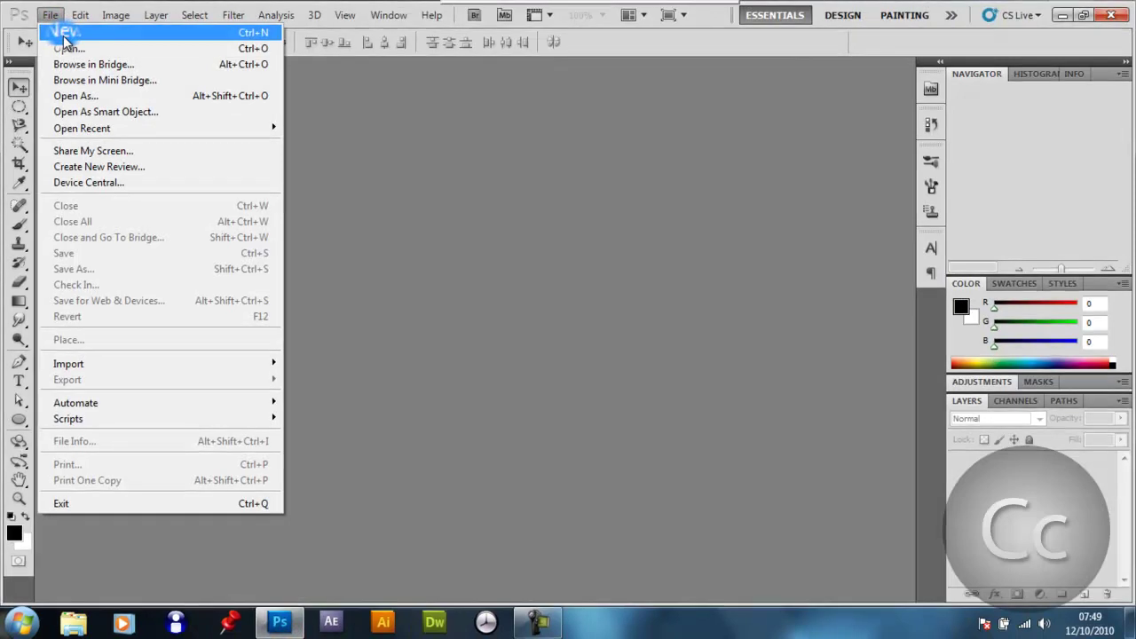
pyautogui.click(63, 34)
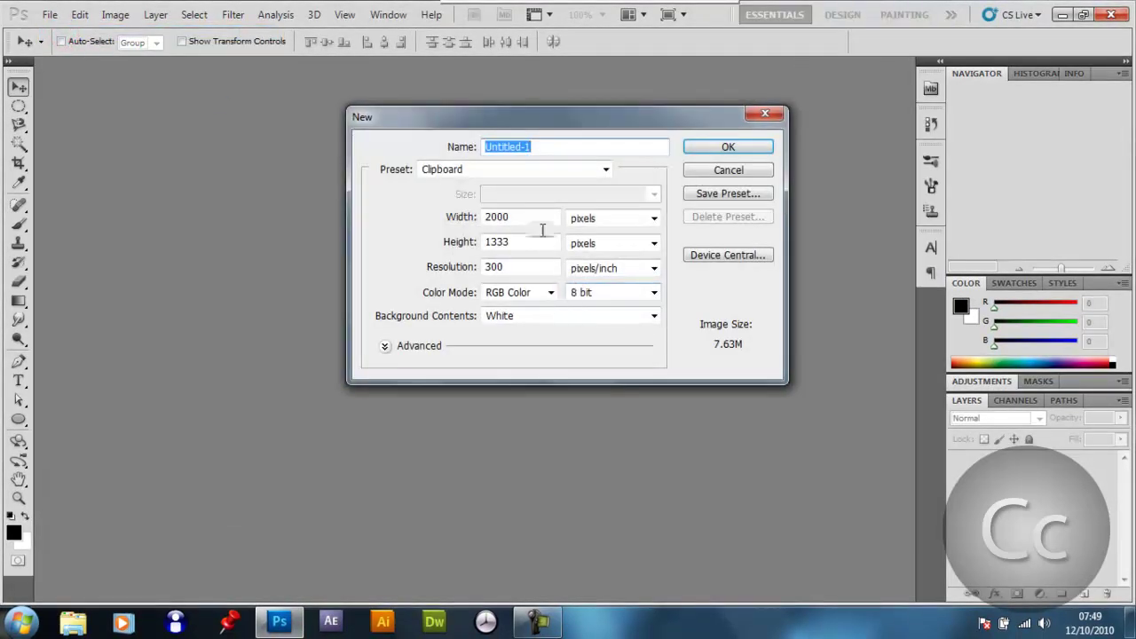
pyautogui.doubleClick(533, 218)
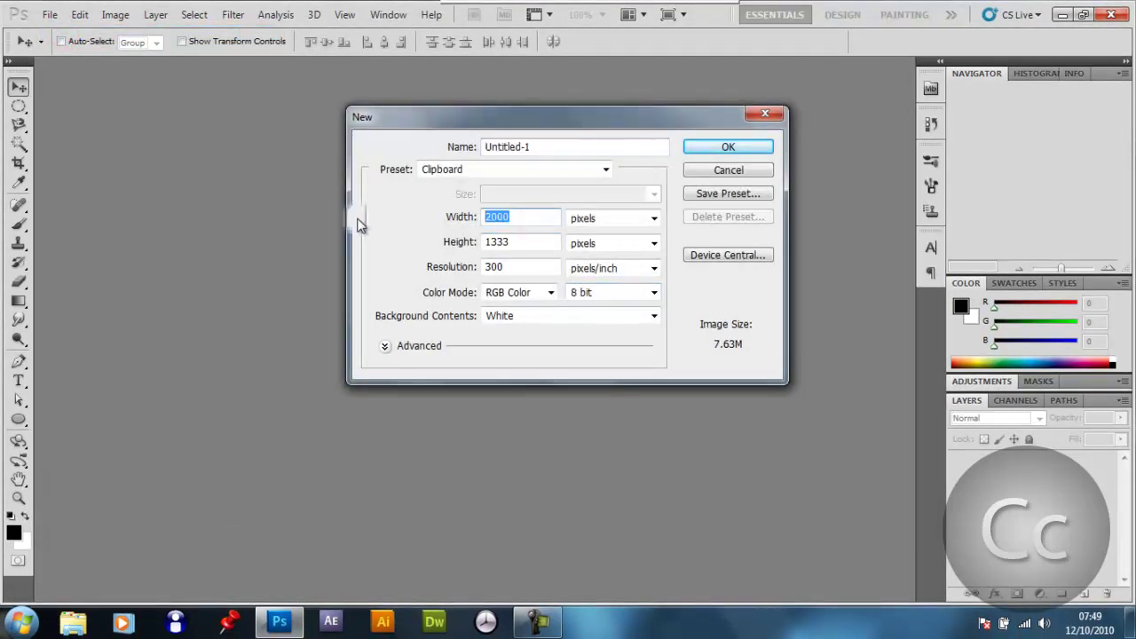
pyautogui.write('100')
pyautogui.press('Tab')
pyautogui.press('Tab')
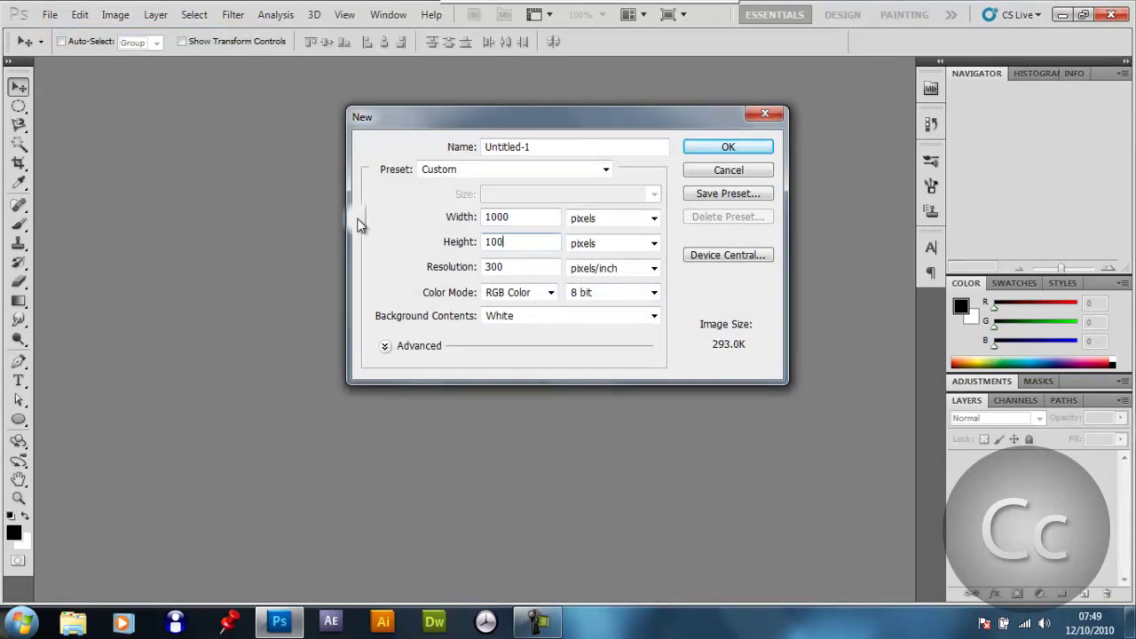
pyautogui.press('Return')
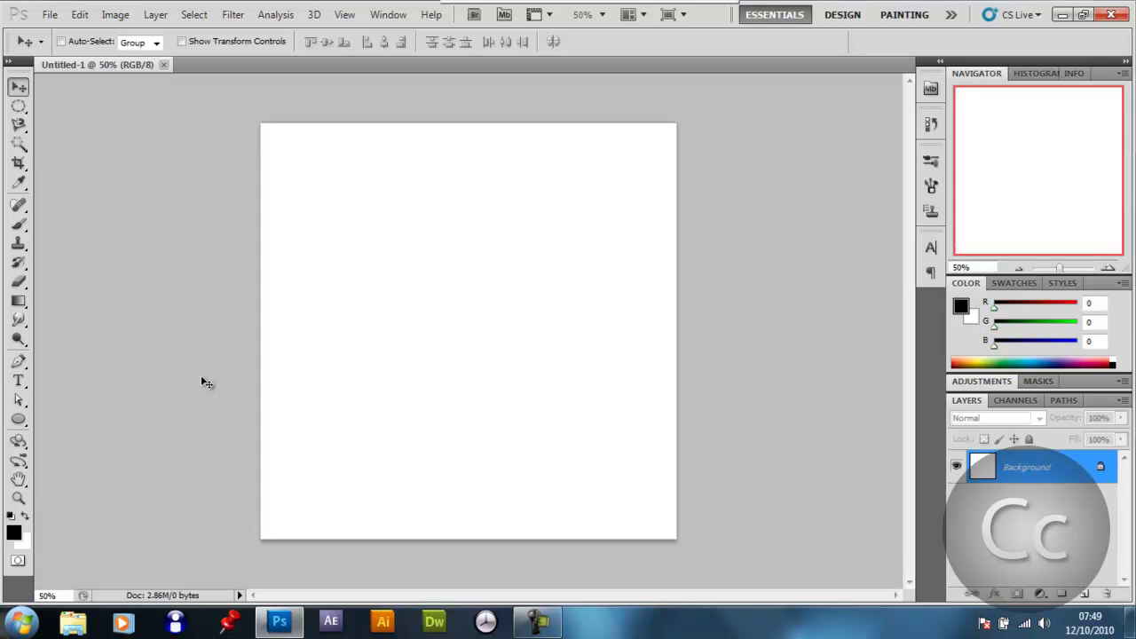
# Fill the canvas black, rename the background layer BG, and add an empty layer above it.
pyautogui.hotkey('alt', 'BackSpace')
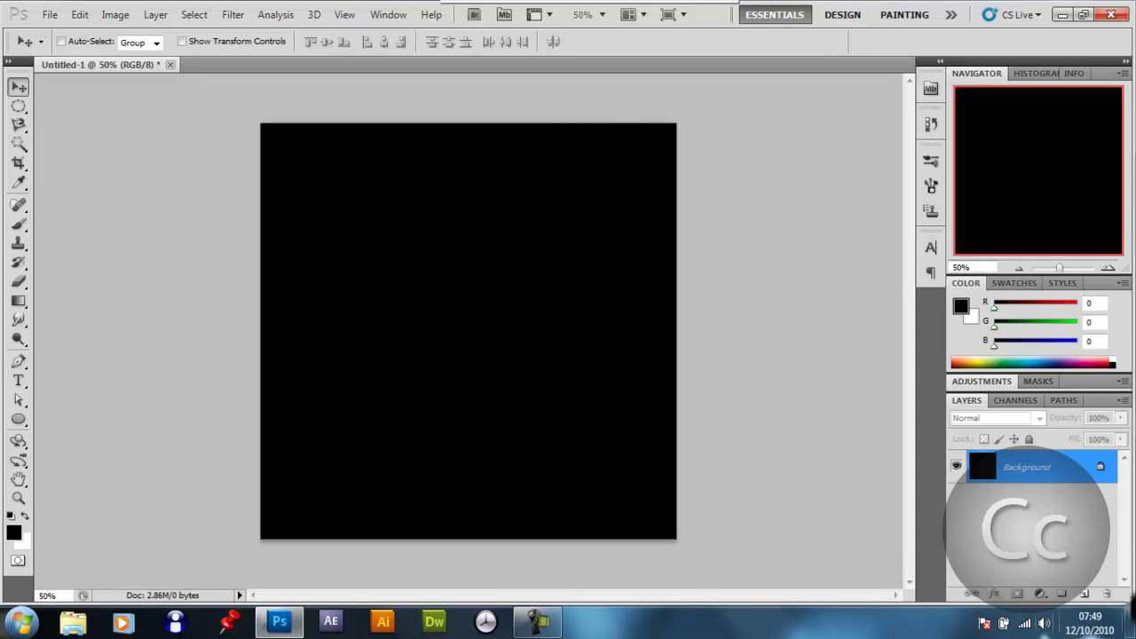
pyautogui.doubleClick(1037, 467)
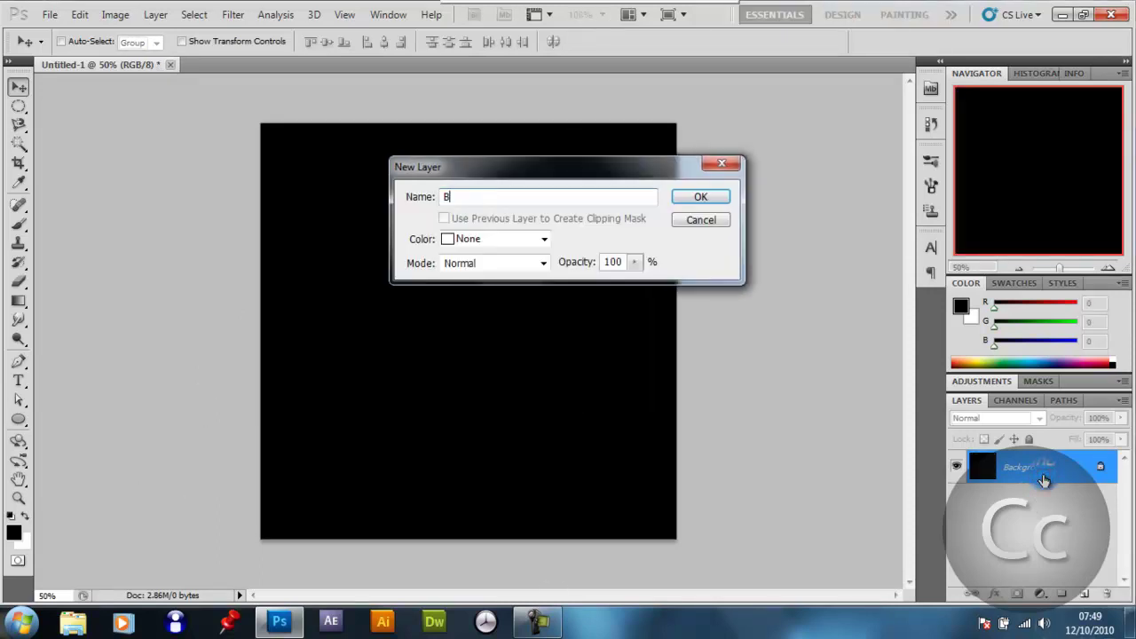
pyautogui.press('Return')
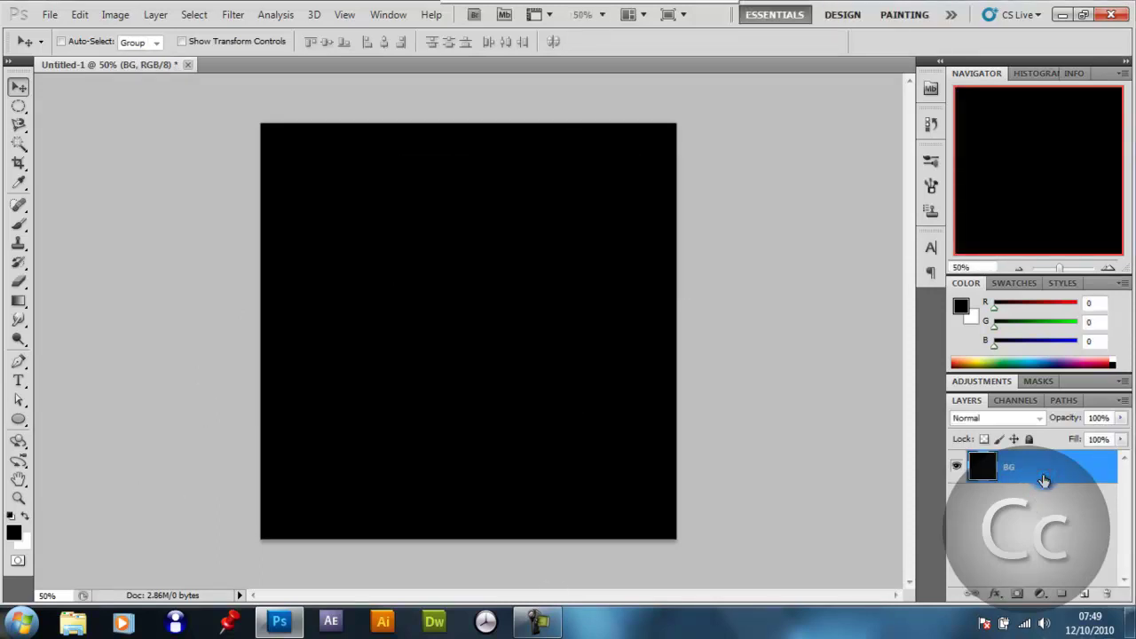
pyautogui.click(1086, 593)
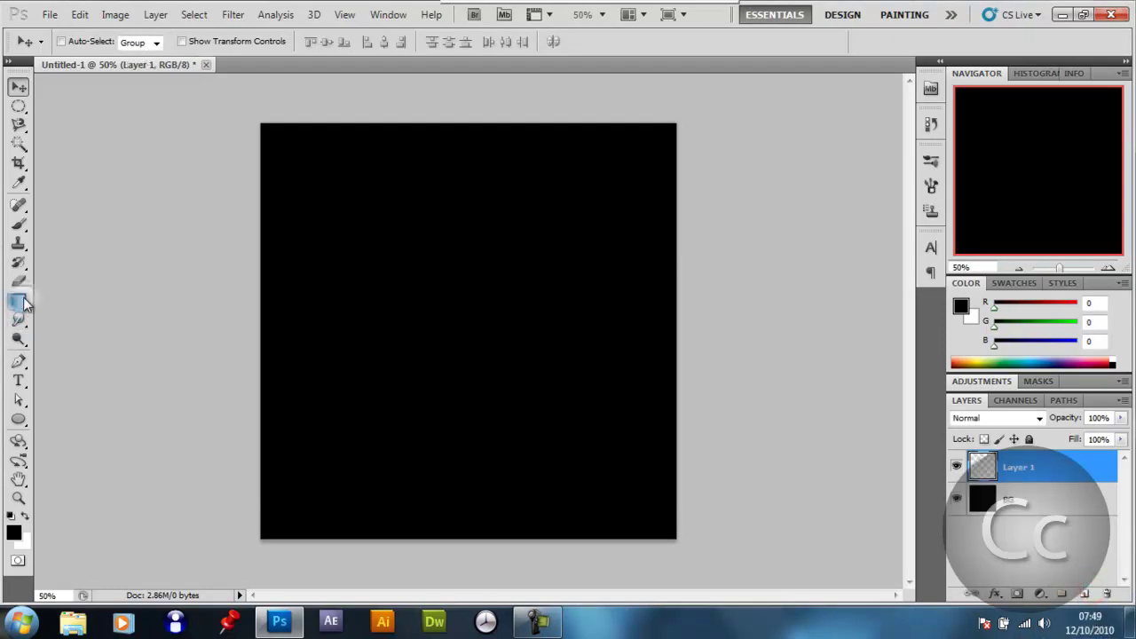
# Paint a white dab near the canvas centre with the 300 px soft brush.
pyautogui.click(23, 221)
pyautogui.click(84, 42)
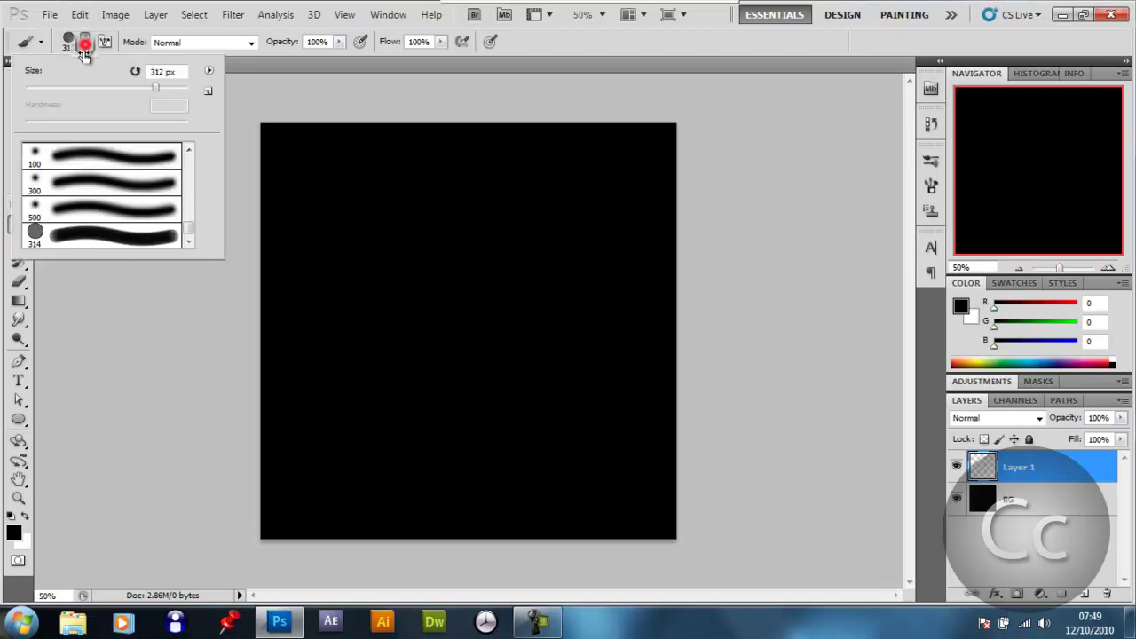
pyautogui.click(85, 176)
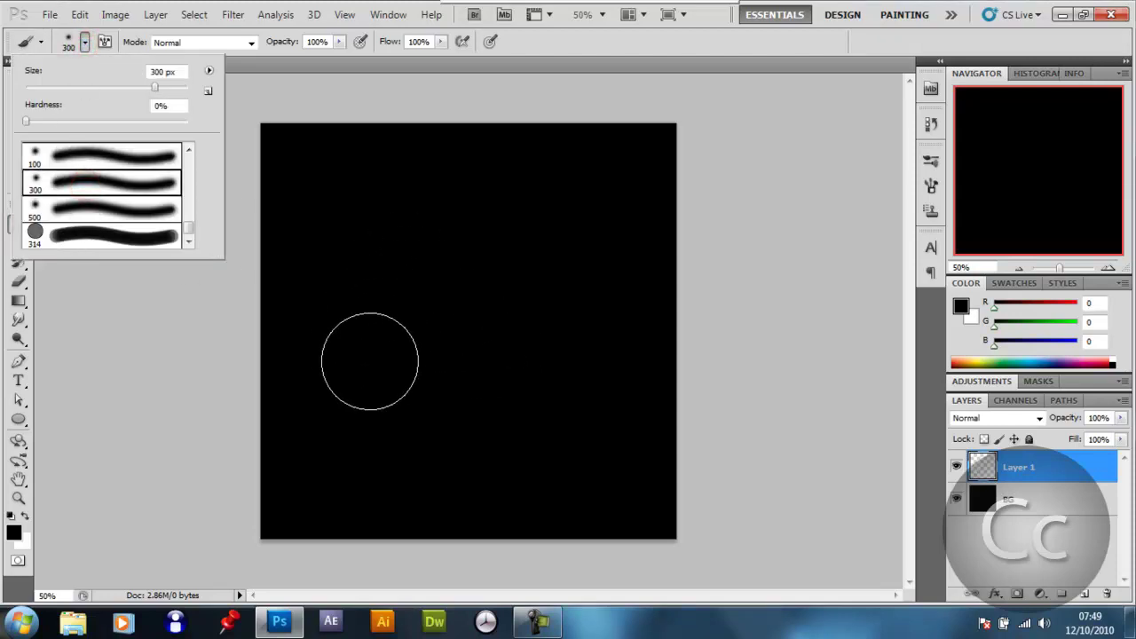
pyautogui.press('Return')
pyautogui.press('x')
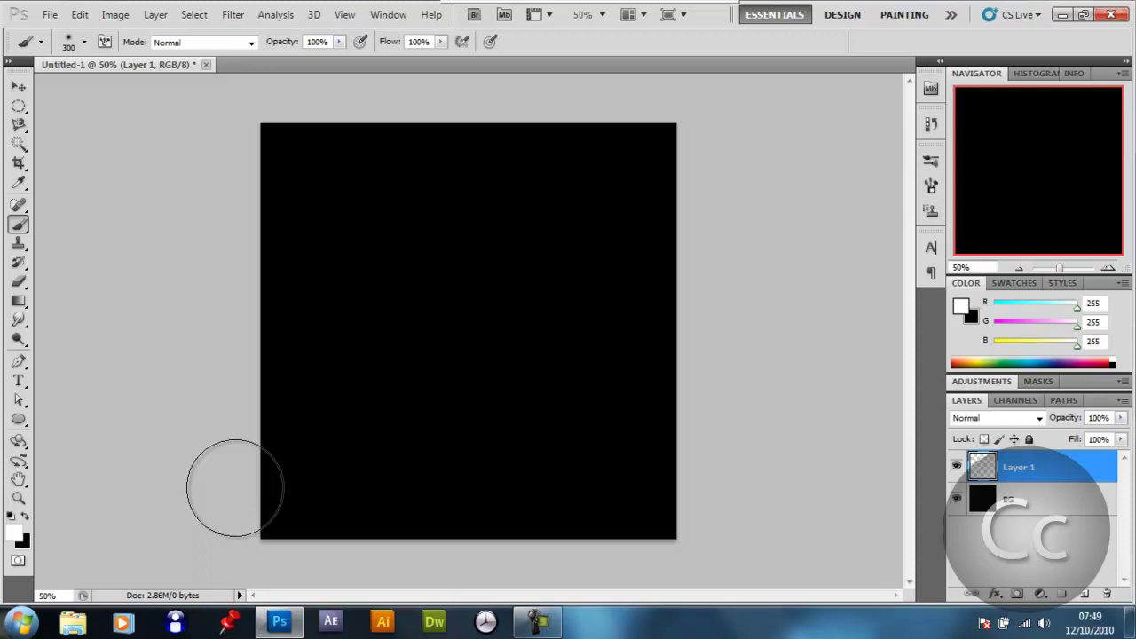
pyautogui.click(472, 333)
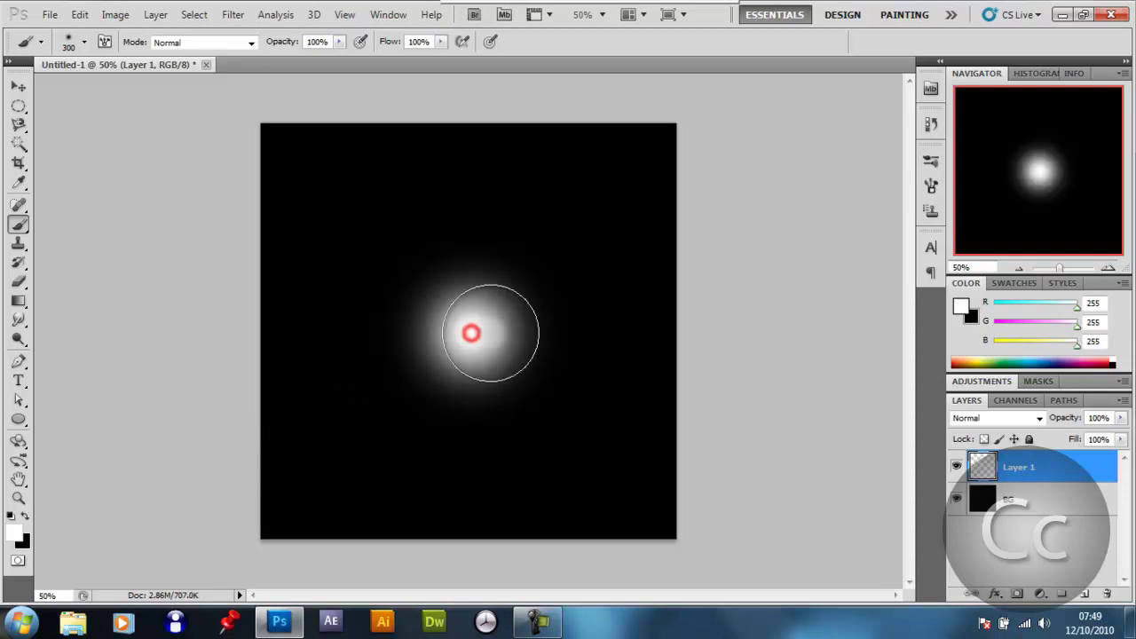
# Centre the glow horizontally and vertically on the canvas.
pyautogui.hotkey('ctrl', 'a')
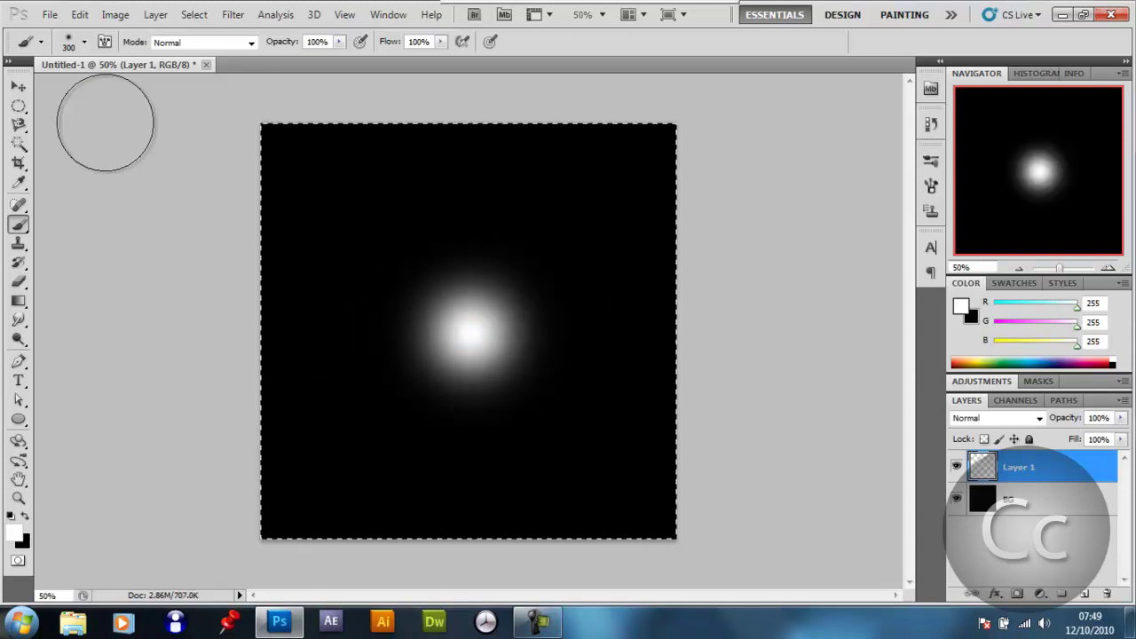
pyautogui.press('v')
pyautogui.click(384, 41)
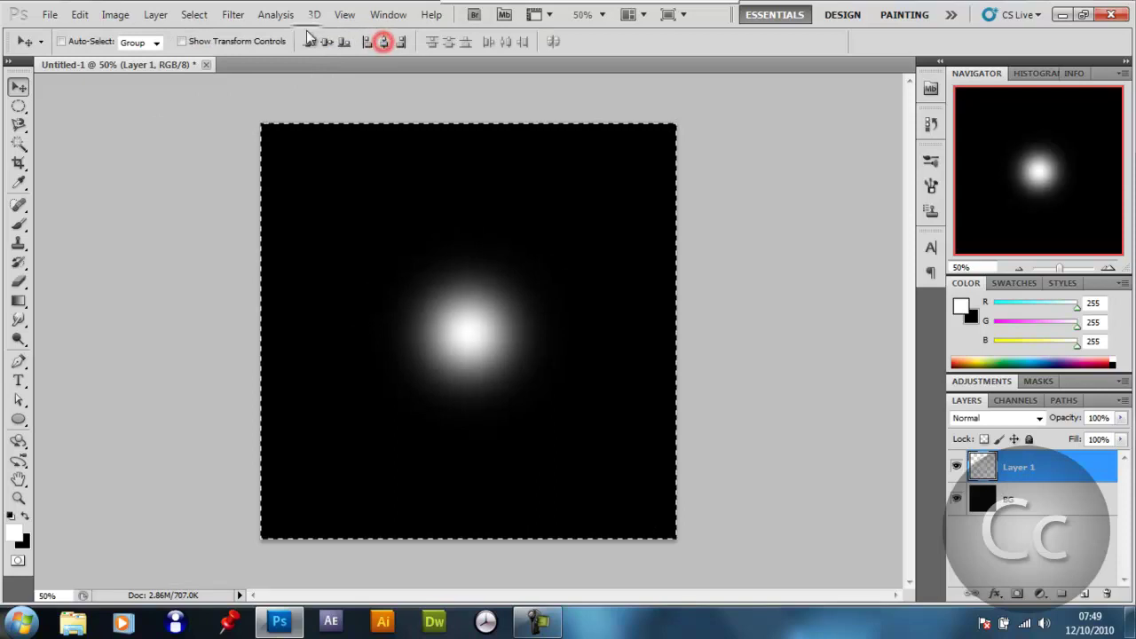
pyautogui.click(325, 42)
pyautogui.hotkey('ctrl', 'd')
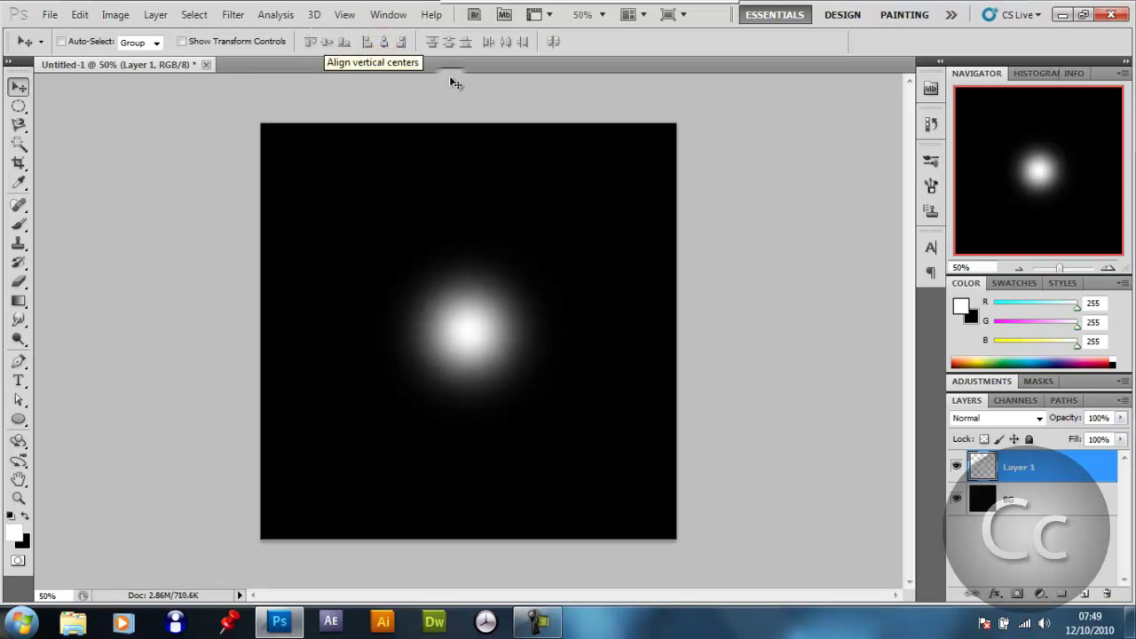
# Add two duplicates of the glow, shrunk to about 42% and 37%.
pyautogui.hotkey('ctrl', 'j')
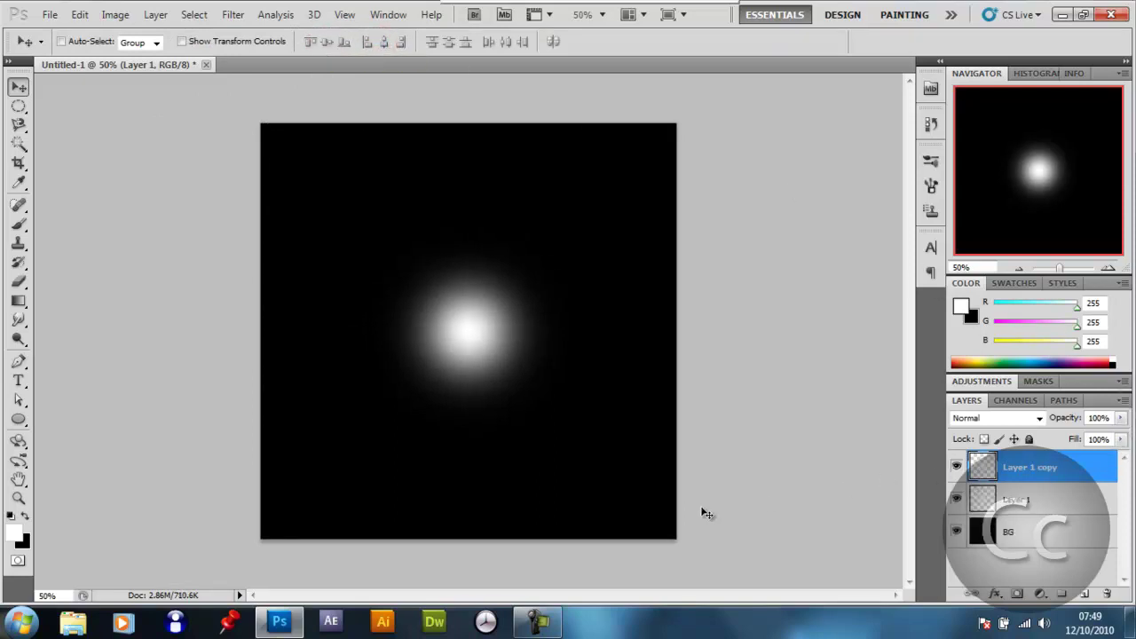
pyautogui.hotkey('ctrl', 't')
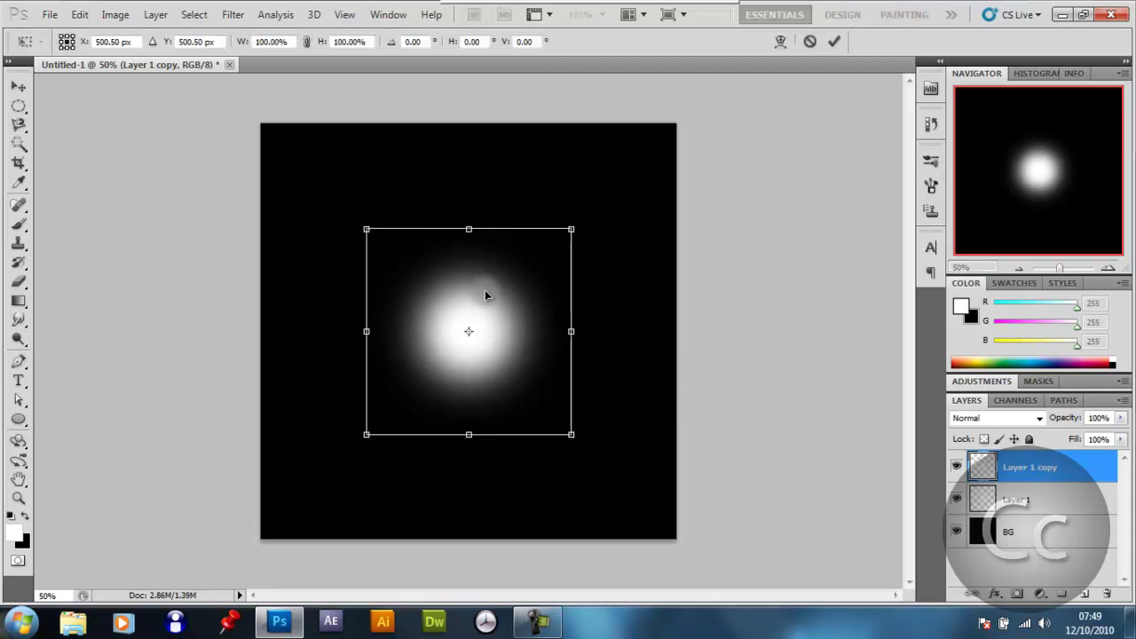
pyautogui.moveTo(364, 229); pyautogui.dragTo(424, 289)
pyautogui.press('Return')
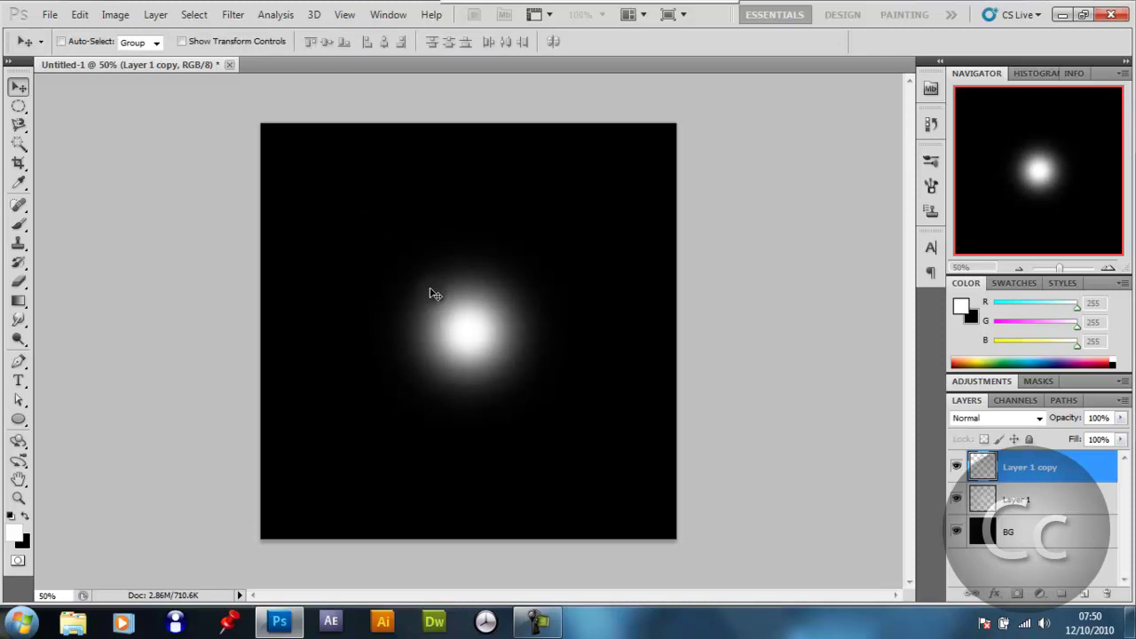
pyautogui.hotkey('ctrl', 'j')
pyautogui.hotkey('ctrl', 't')
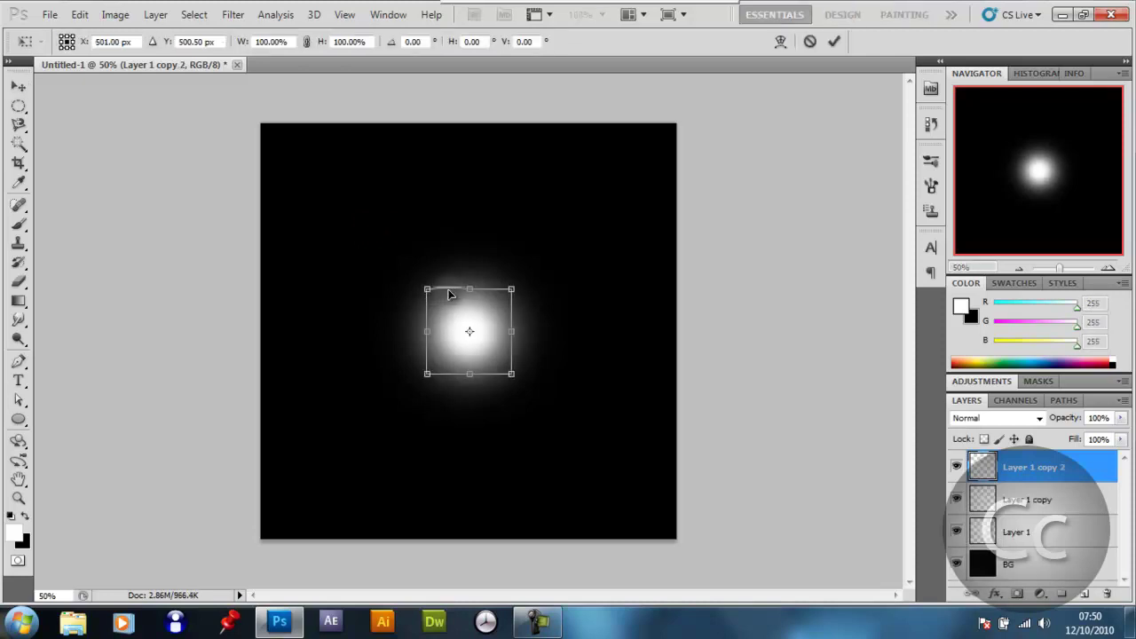
pyautogui.moveTo(427, 288); pyautogui.dragTo(451, 316)
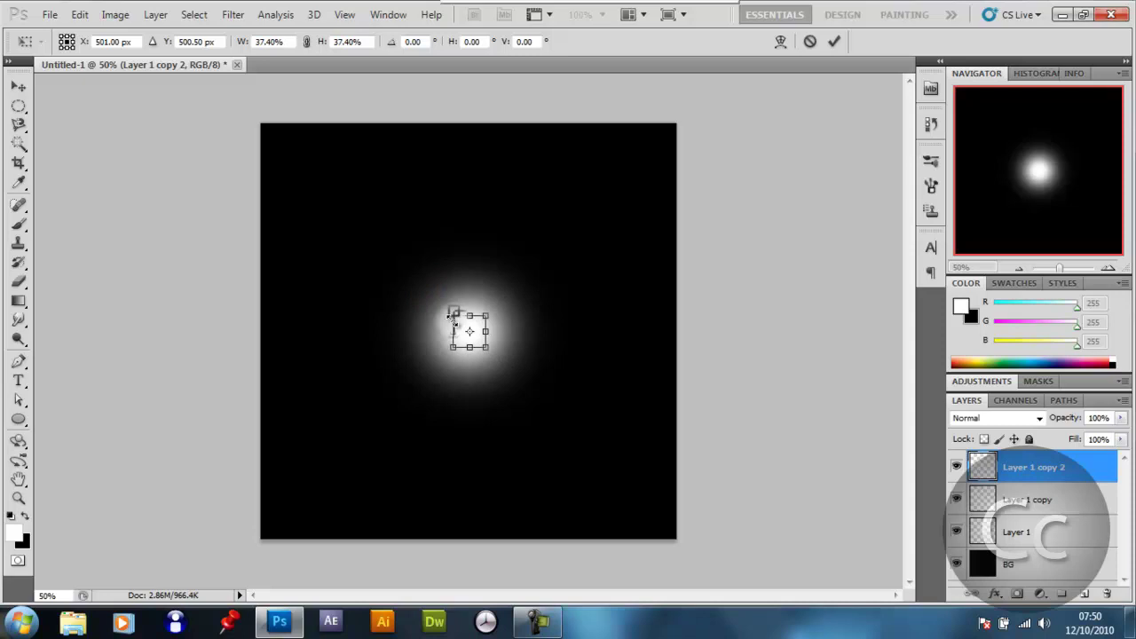
pyautogui.press('Return')
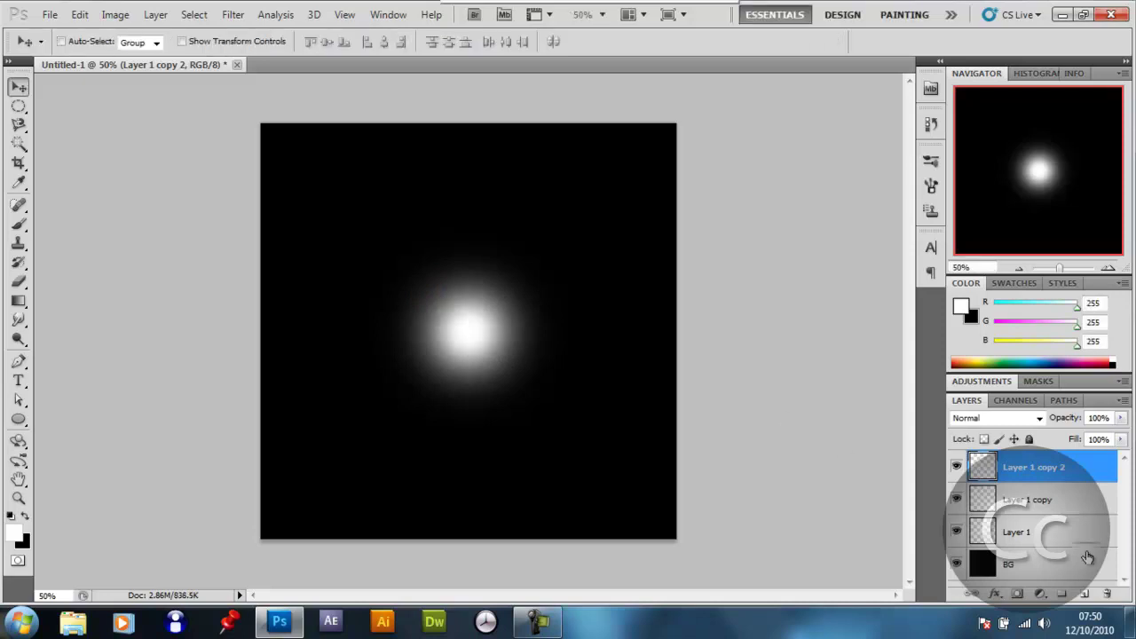
# Pick the 500 px soft brush and test a large white dab over the glow, then undo it.
pyautogui.click(1075, 529)
pyautogui.click(1073, 494)
pyautogui.click(1069, 477)
pyautogui.click(18, 224)
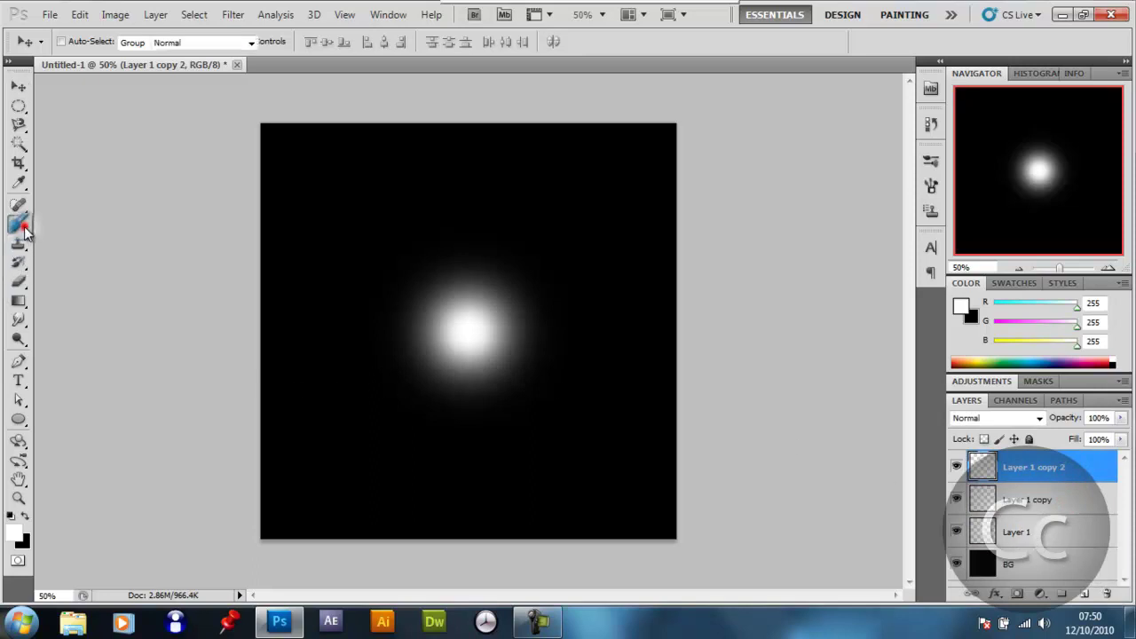
pyautogui.click(85, 43)
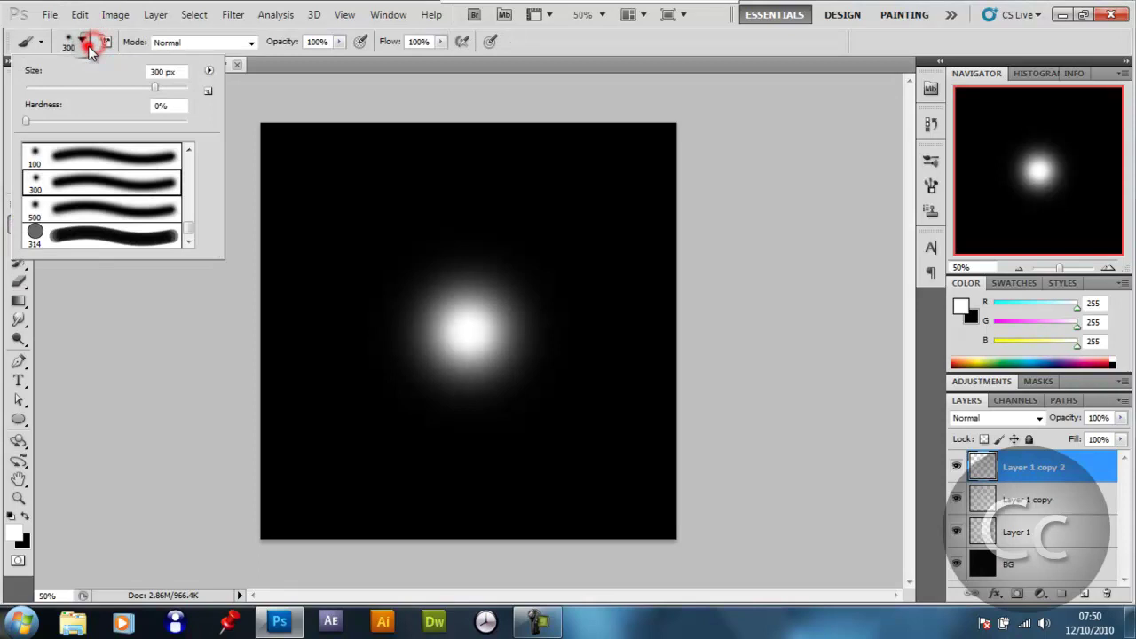
pyautogui.click(83, 202)
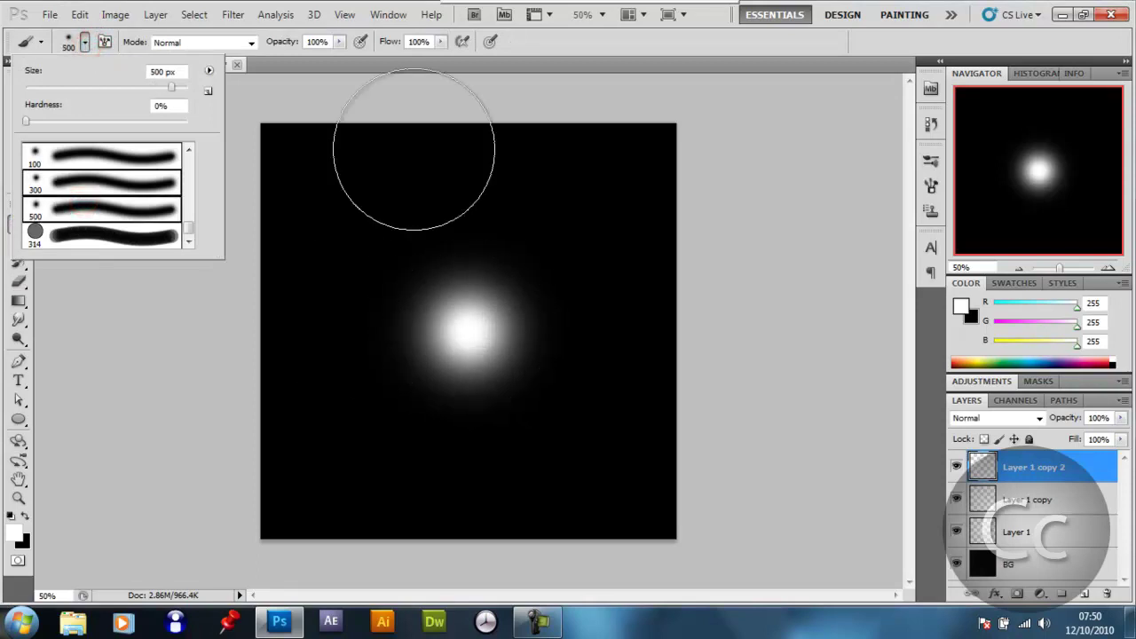
pyautogui.click(471, 330)
pyautogui.click(471, 330)
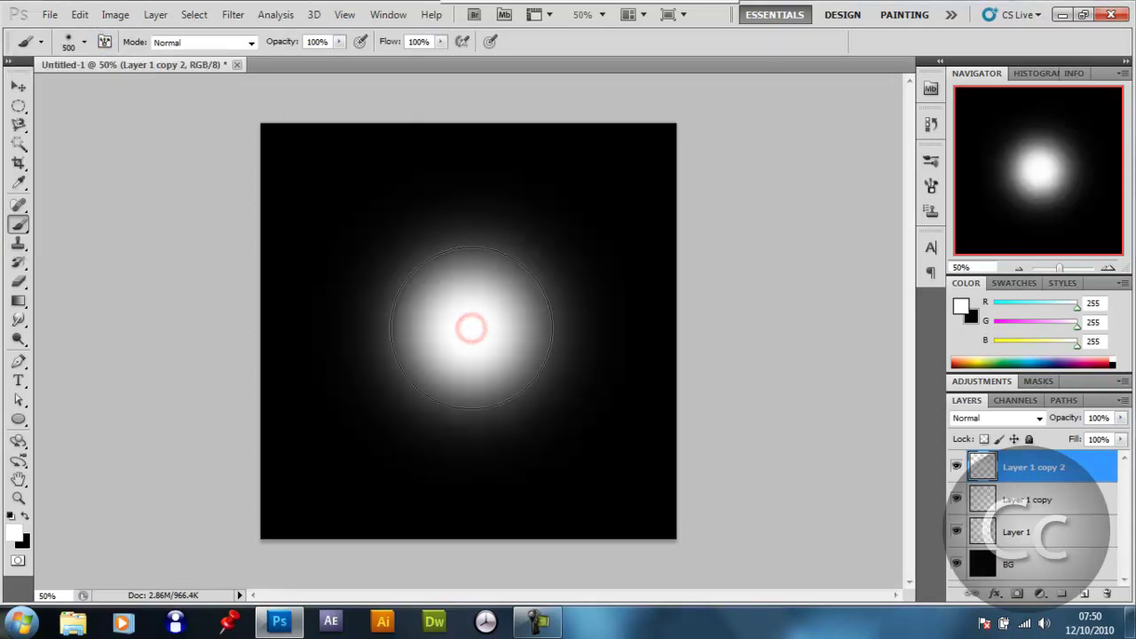
pyautogui.hotkey('ctrl', 'z')
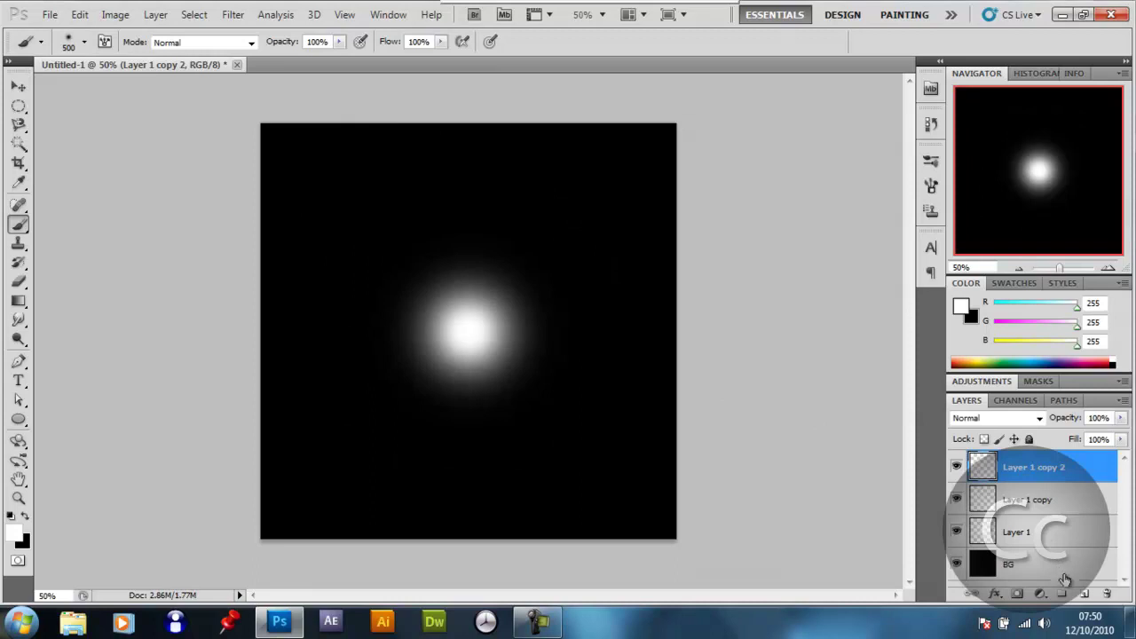
# Hide Layer 1 copy 2 and paint a large soft white dab on a new Layer 2.
pyautogui.click(955, 467)
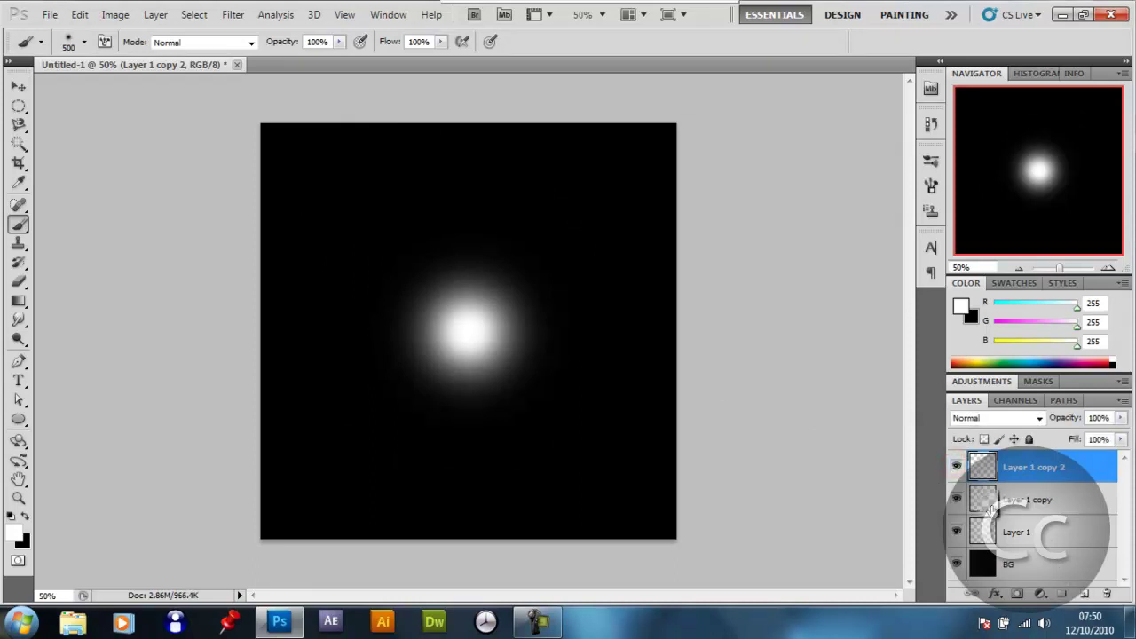
pyautogui.press('Delete')
pyautogui.hotkey('ctrl', 'j')
pyautogui.click(1085, 593)
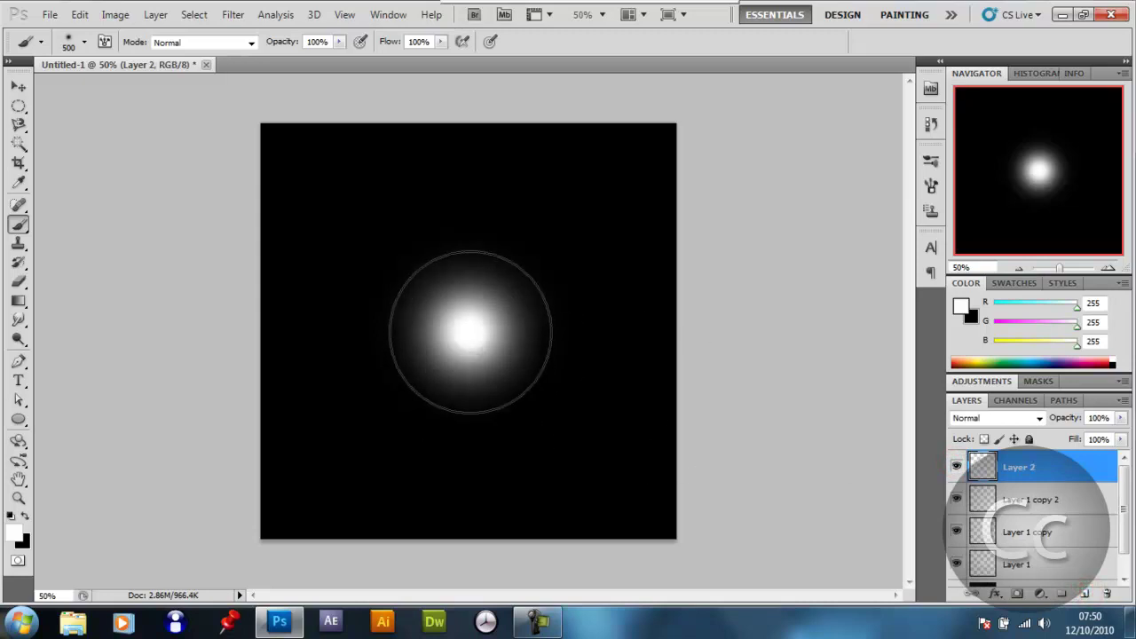
pyautogui.click(471, 332)
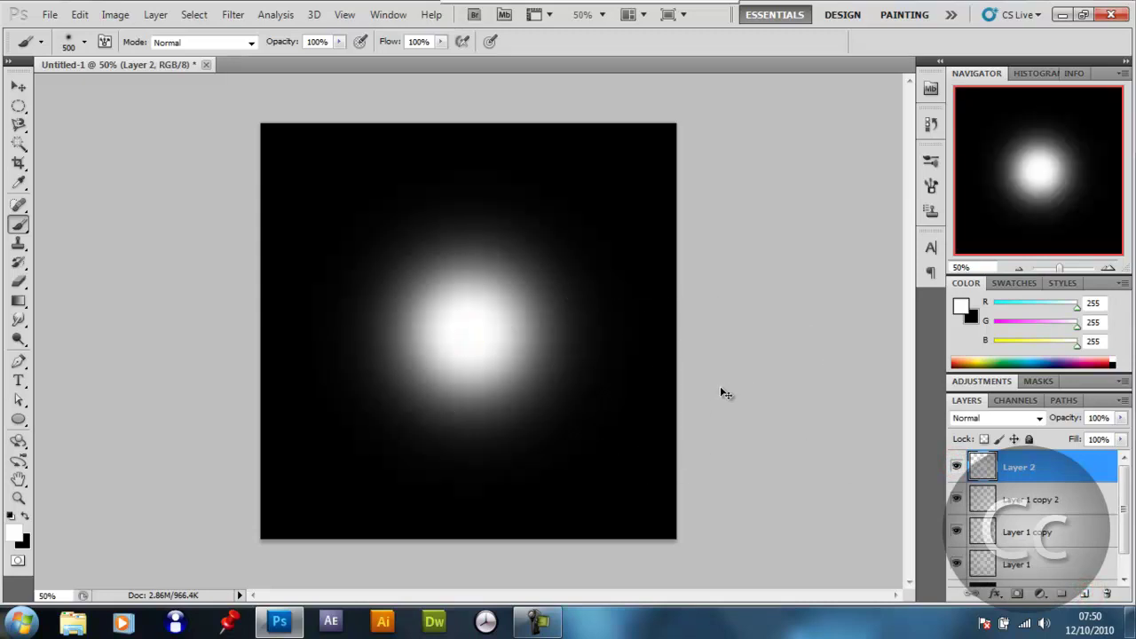
# Squash the Layer 2 glow to a thin horizontal strip about 4.74% tall.
pyautogui.hotkey('ctrl', 't')
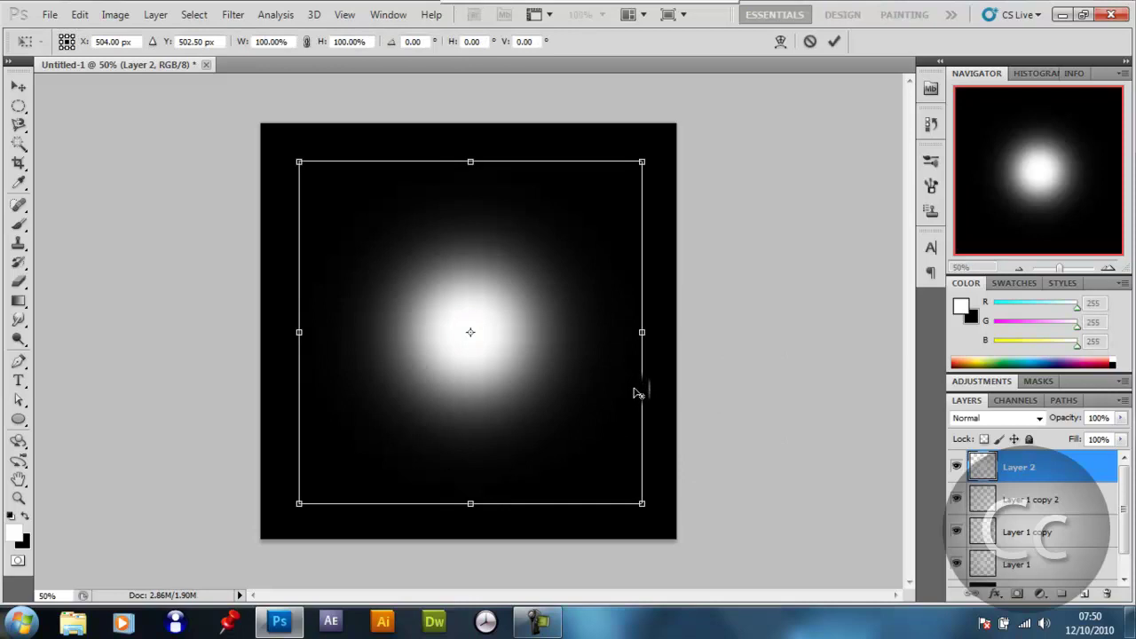
pyautogui.moveTo(471, 160); pyautogui.dragTo(476, 327)
pyautogui.press('Return')
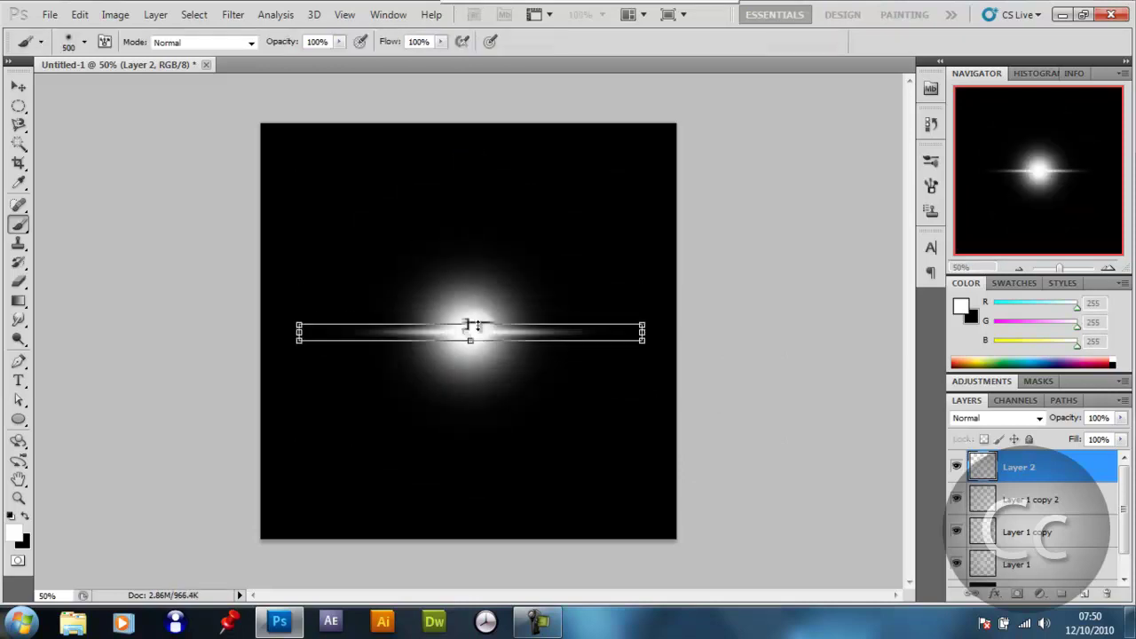
# Stretch the streak to about 123% width on both sides.
pyautogui.click(19, 86)
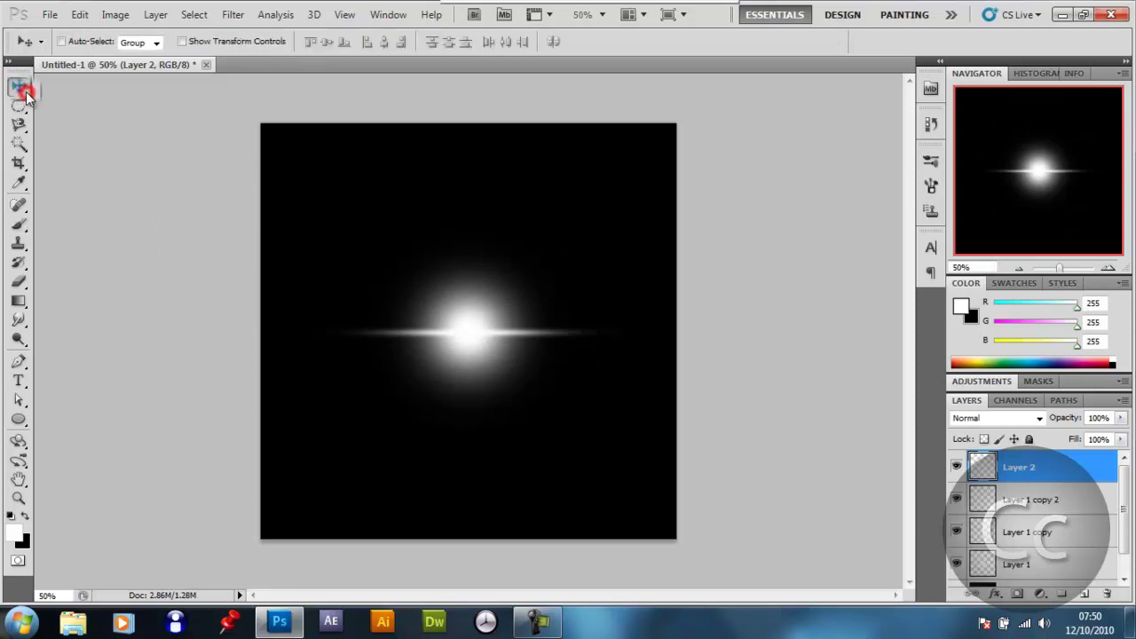
pyautogui.hotkey('ctrl', 't')
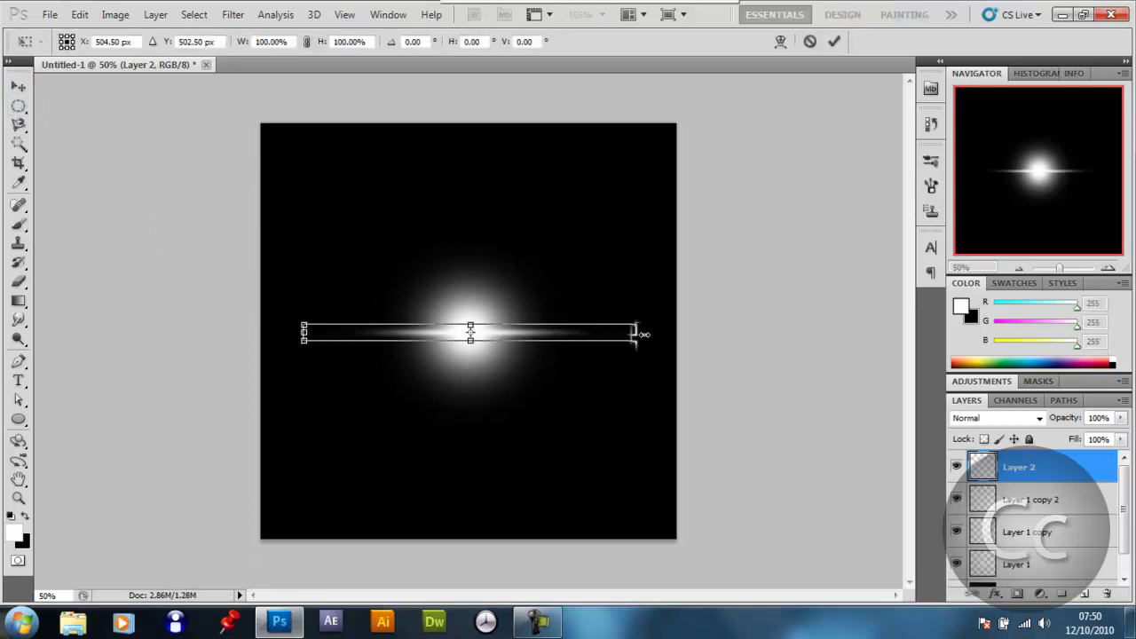
pyautogui.moveTo(644, 335); pyautogui.dragTo(678, 337)
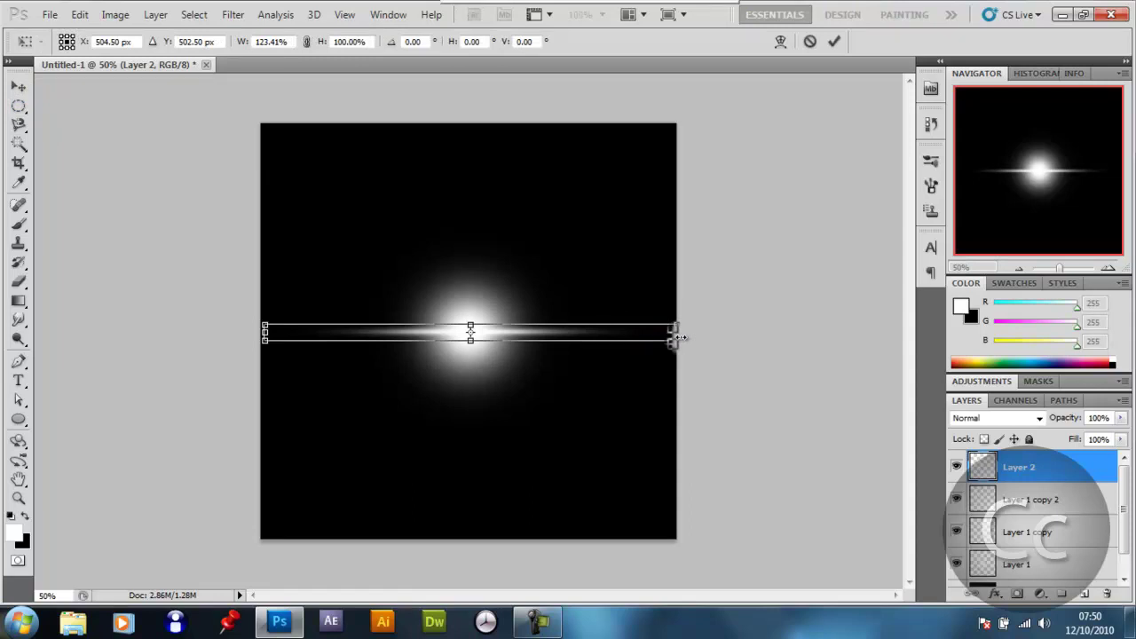
pyautogui.press('Return')
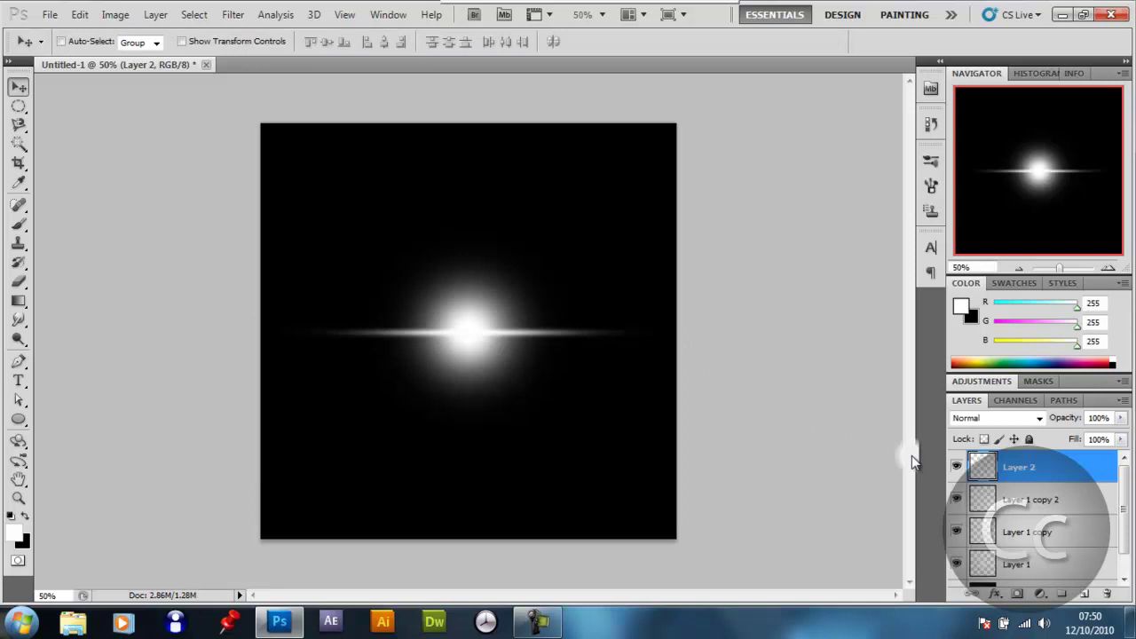
# Duplicate the Layer 2 streak, nudge it down, and narrow it to about 64% width.
pyautogui.click(1053, 500)
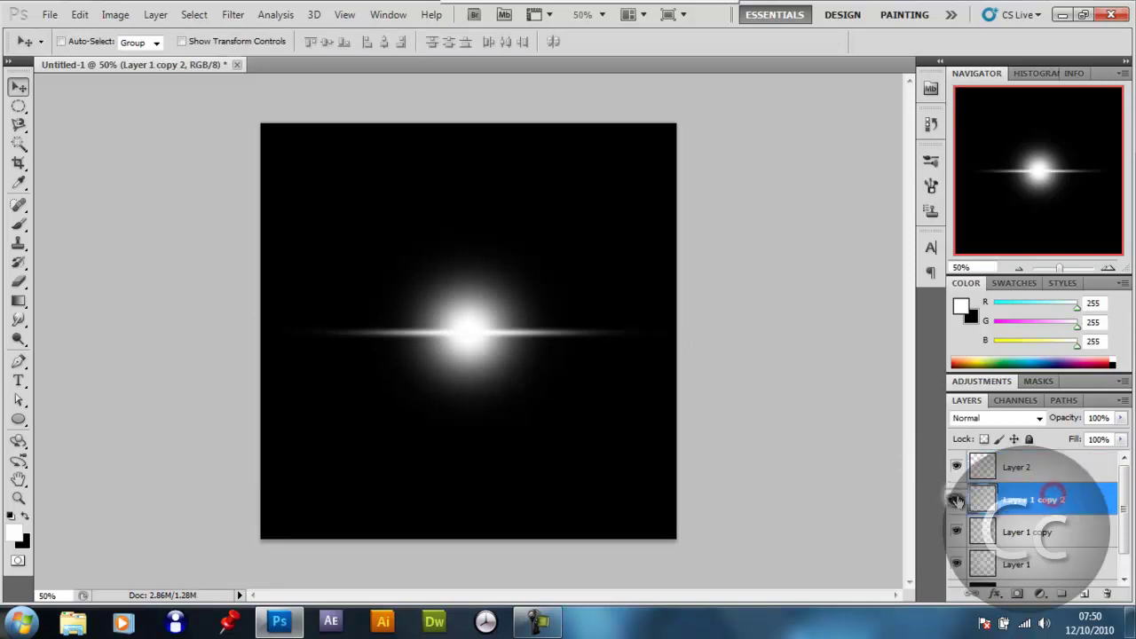
pyautogui.click(1026, 473)
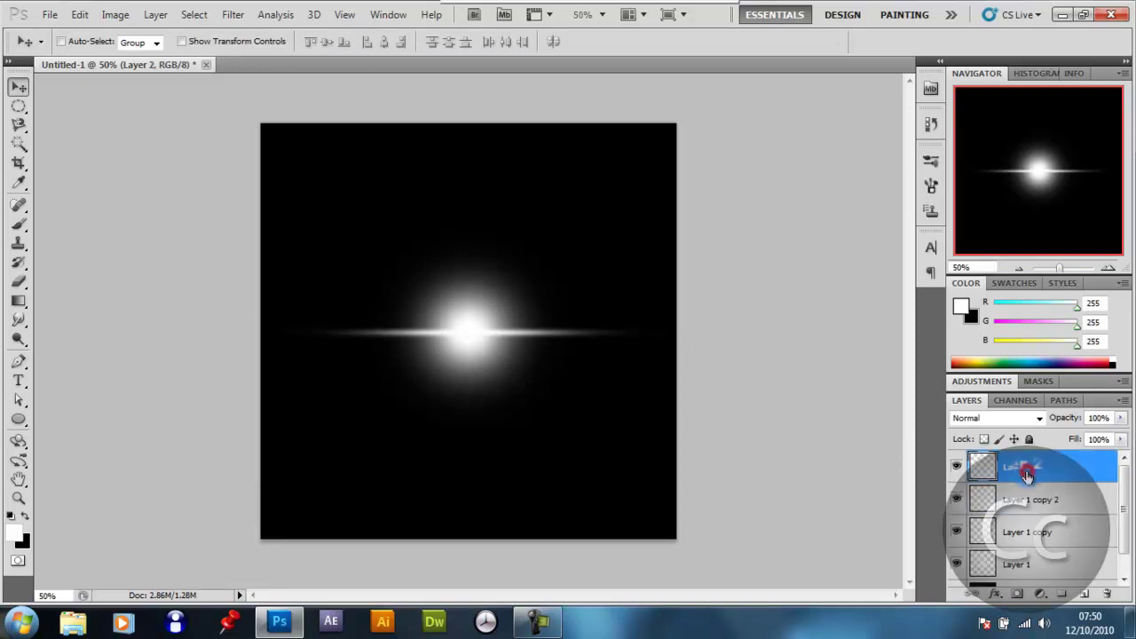
pyautogui.click(1075, 495)
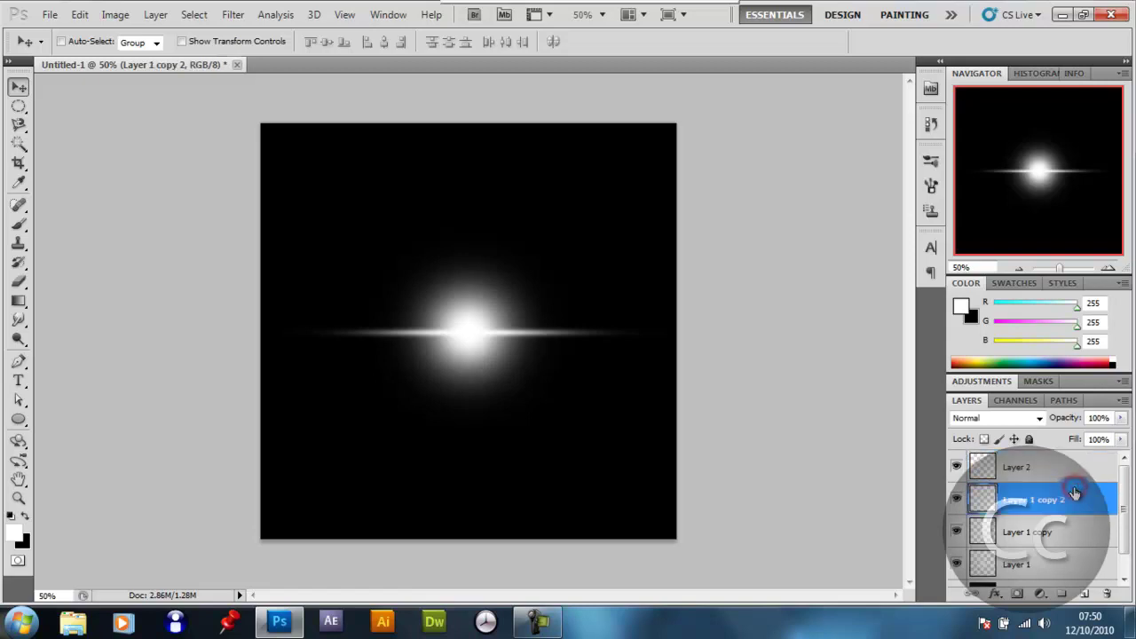
pyautogui.click(1047, 468)
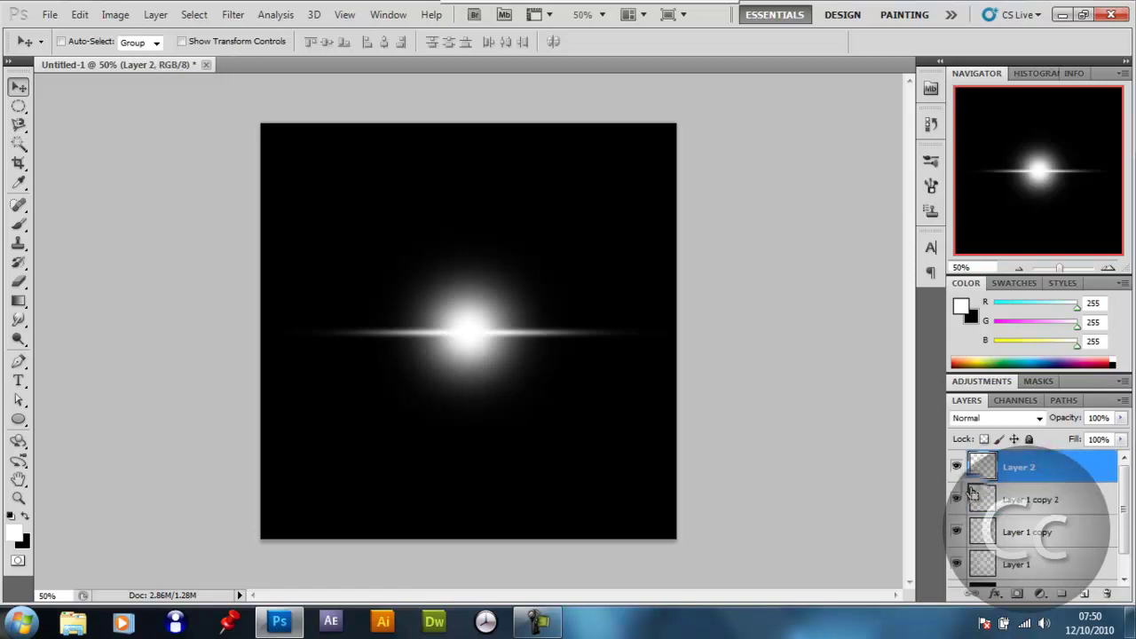
pyautogui.hotkey('ctrl', 'j')
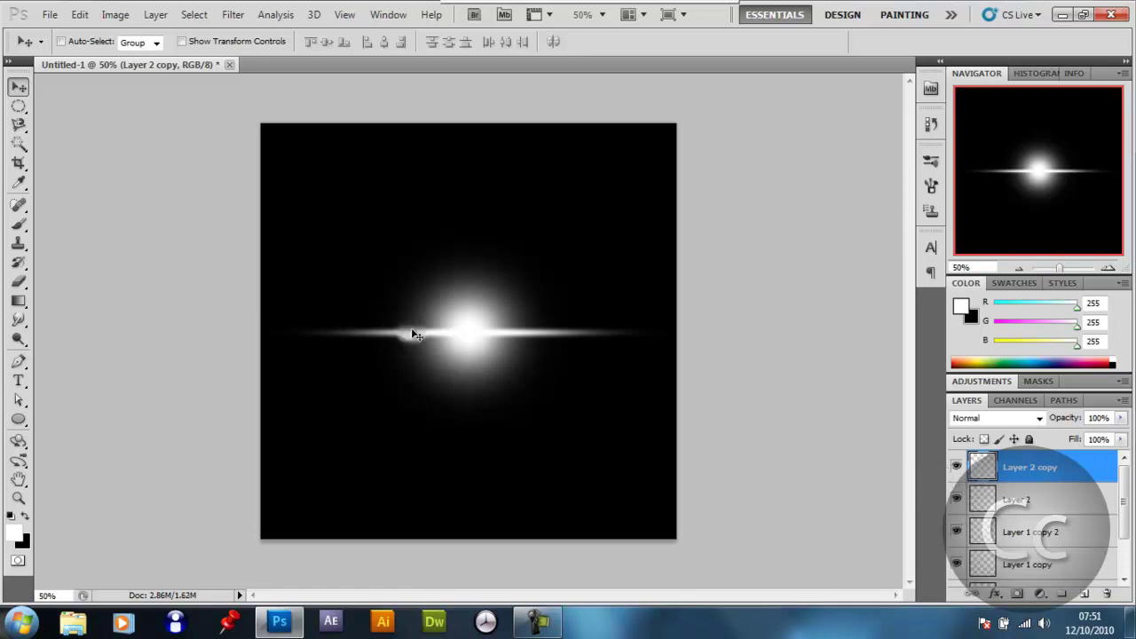
pyautogui.press('Down')
pyautogui.press('Down')
pyautogui.press('Down')
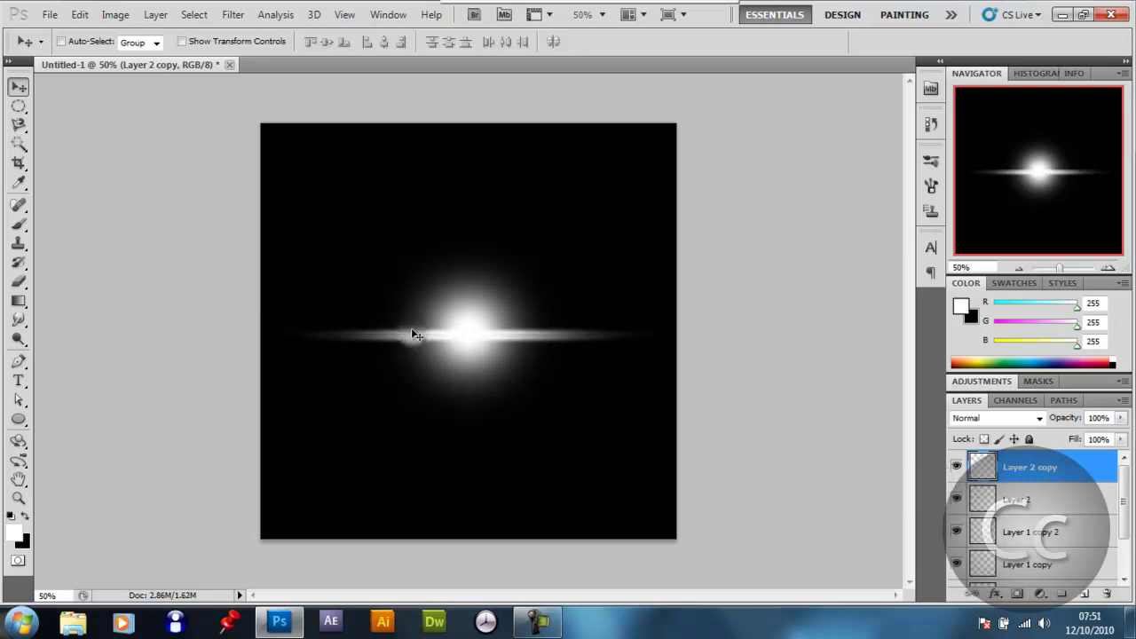
pyautogui.hotkey('ctrl', 't')
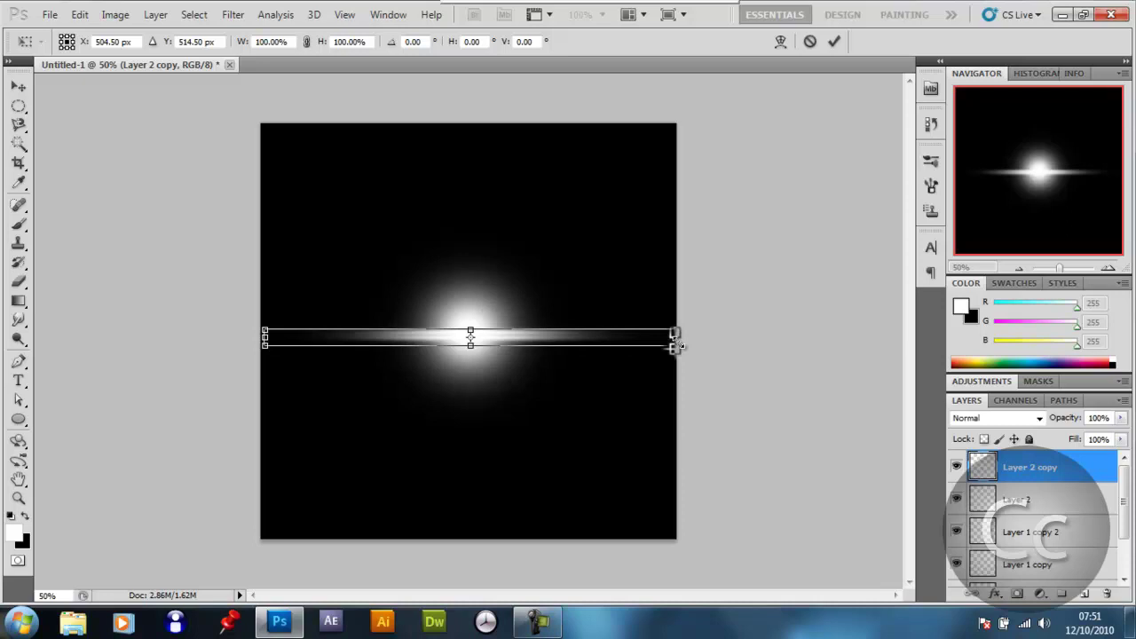
pyautogui.moveTo(677, 336); pyautogui.dragTo(602, 345)
pyautogui.press('Return')
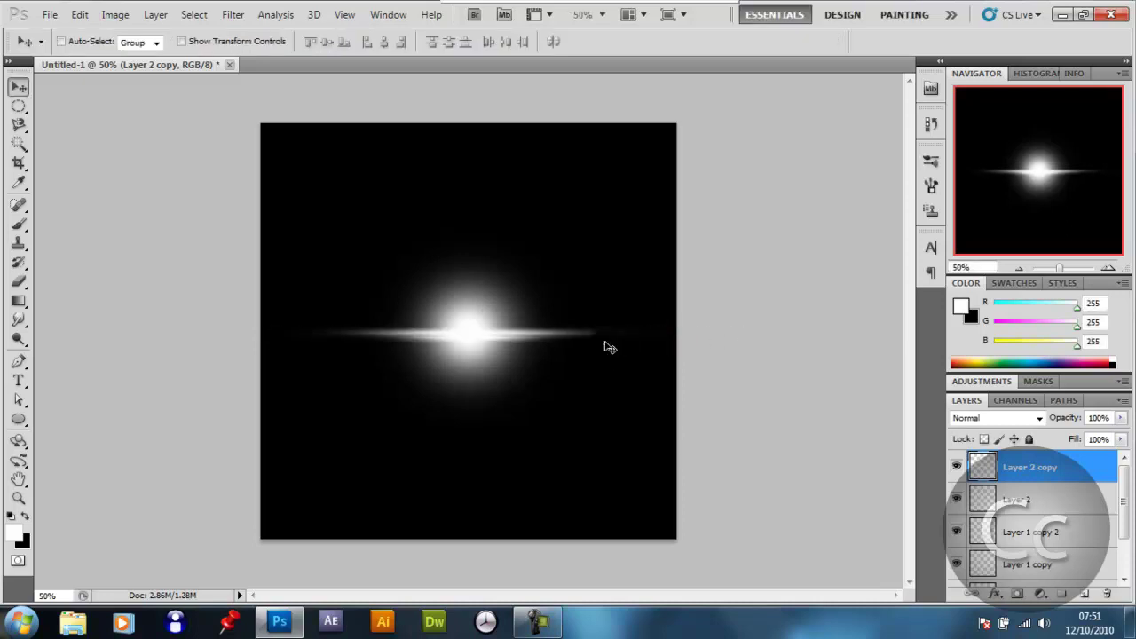
# Merge all the flare layers down to Layer 1 into one layer.
pyautogui.scroll(-2, 1067, 554)
pyautogui.keyDown('shift'); pyautogui.click(1050, 538); pyautogui.keyUp('shift')
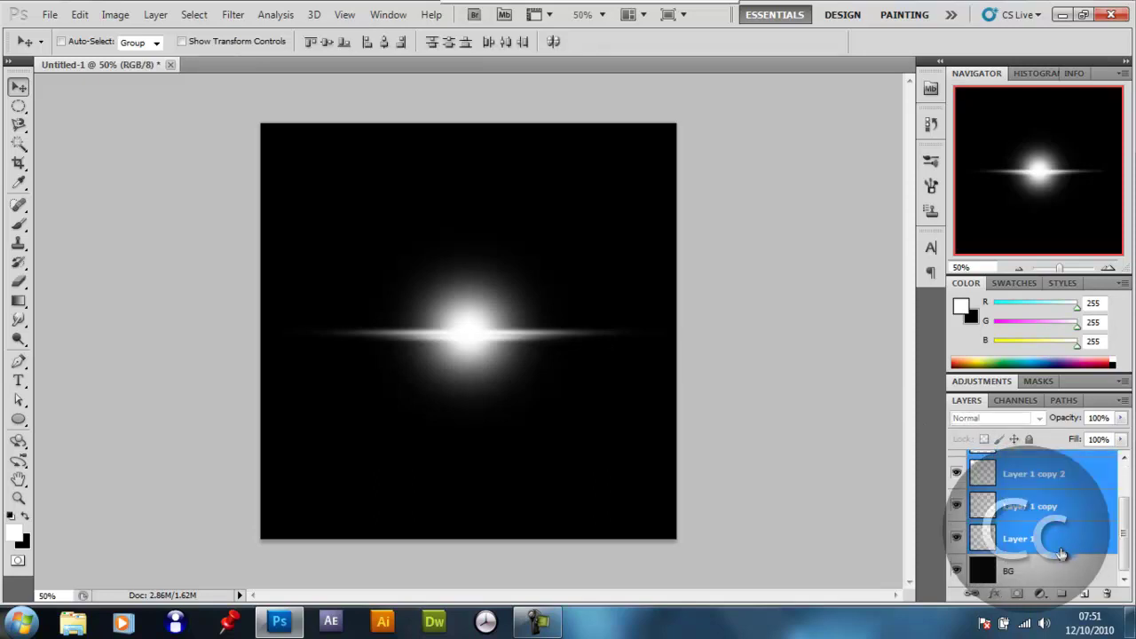
pyautogui.hotkey('ctrl', 'e')
# Try colorizing the flare in Hue/Saturation, then cancel so it stays white.
pyautogui.click(114, 15)
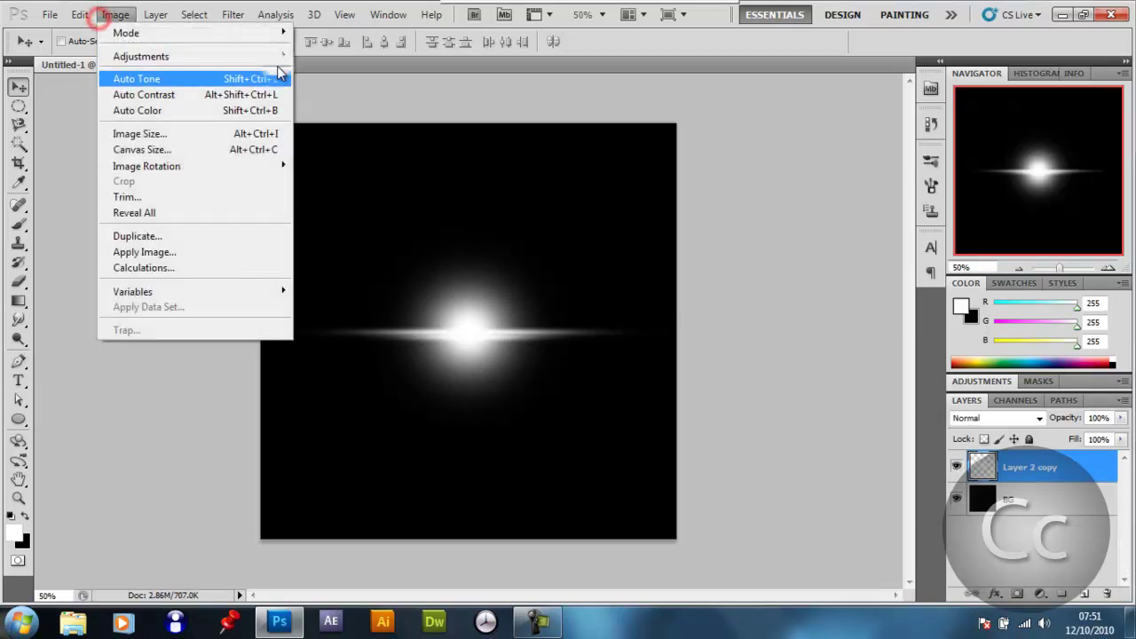
pyautogui.moveTo(266, 56)
pyautogui.click(375, 144)
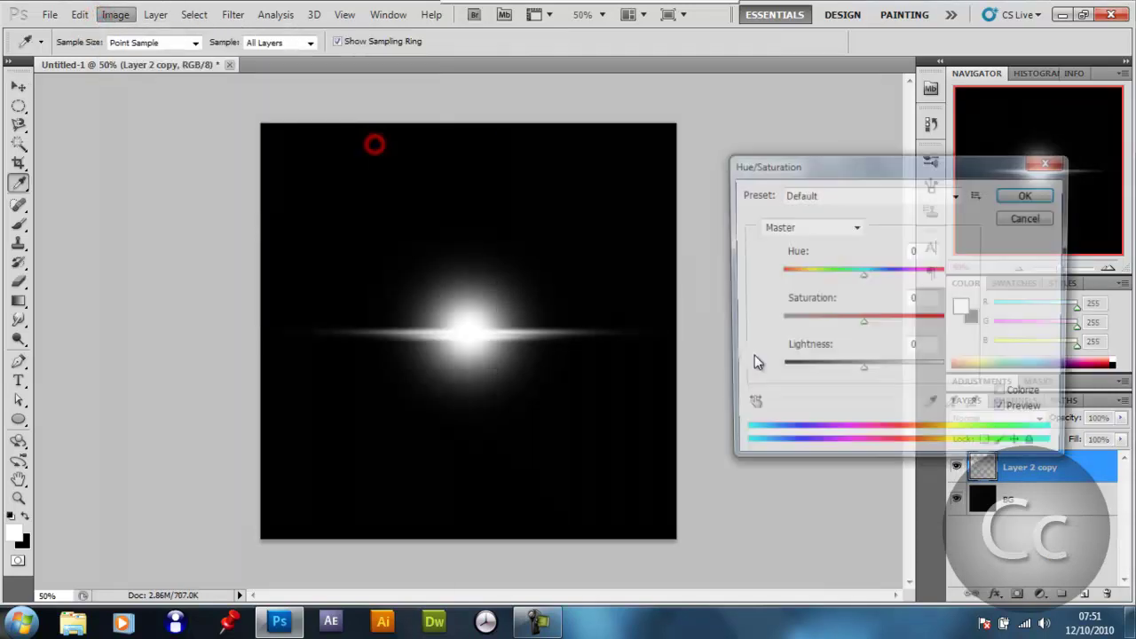
pyautogui.click(1017, 396)
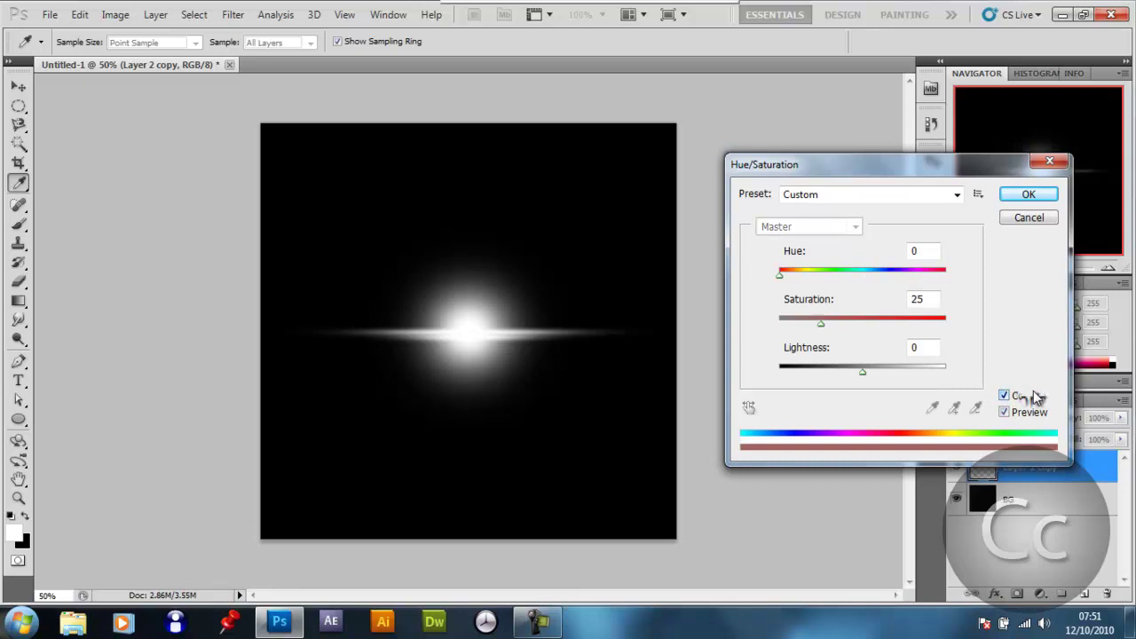
pyautogui.click(1034, 220)
pyautogui.press('v')
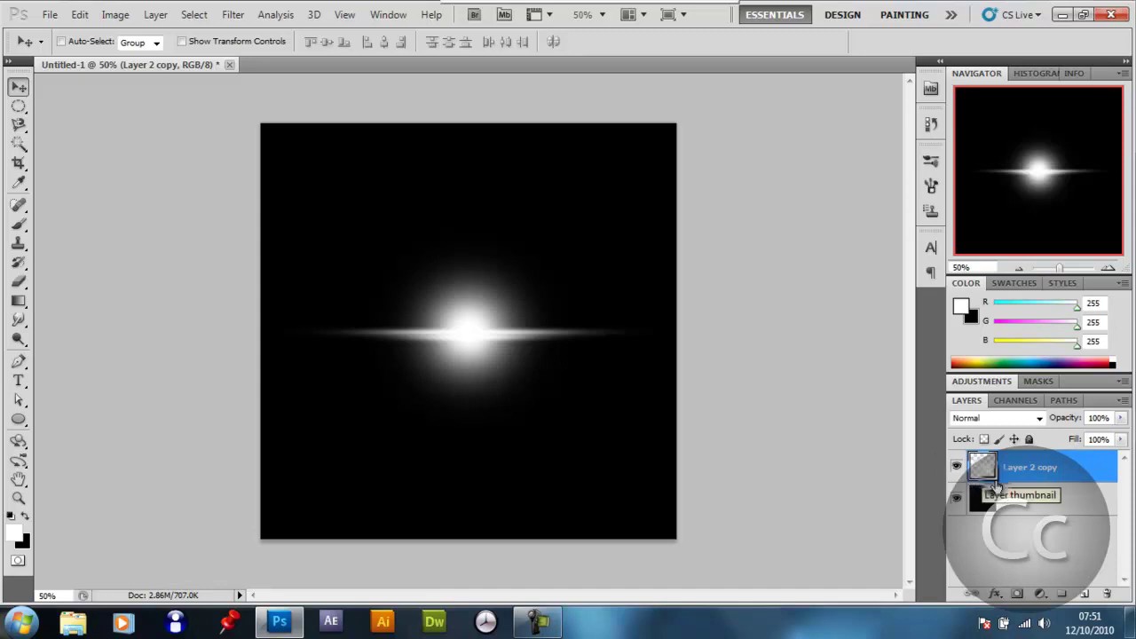
# Merge the flare with the black BG, then open clean logo.psd from the BackUps folder.
pyautogui.keyDown('shift'); pyautogui.click(1042, 513); pyautogui.keyUp('shift')
pyautogui.hotkey('ctrl', 'e')
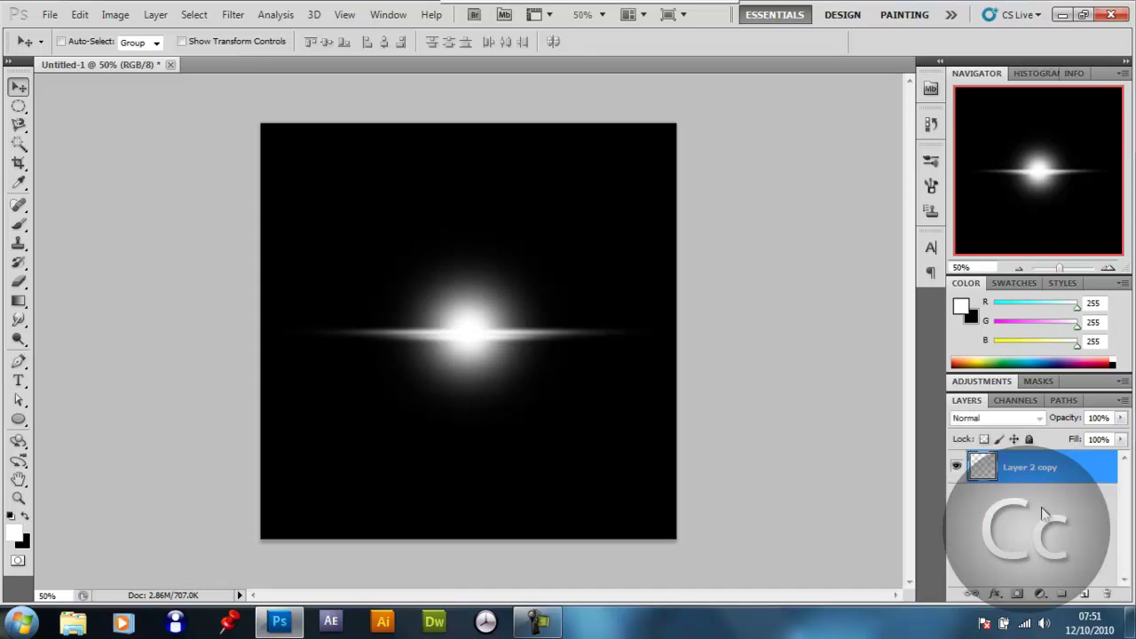
pyautogui.click(54, 16)
pyautogui.click(62, 43)
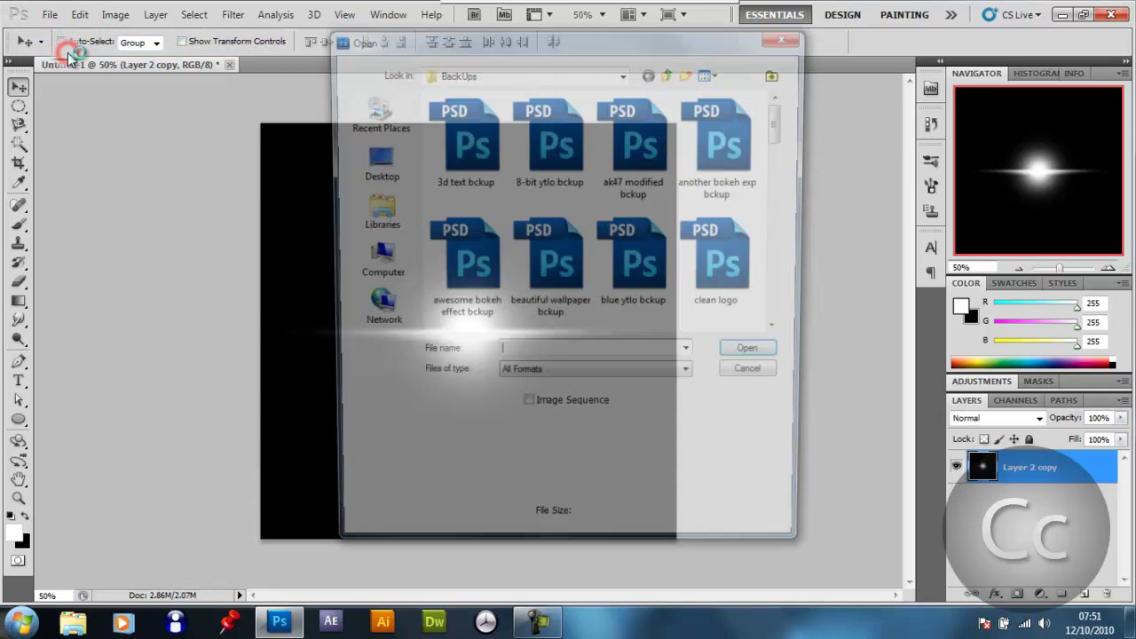
pyautogui.moveTo(787, 126); pyautogui.dragTo(785, 167)
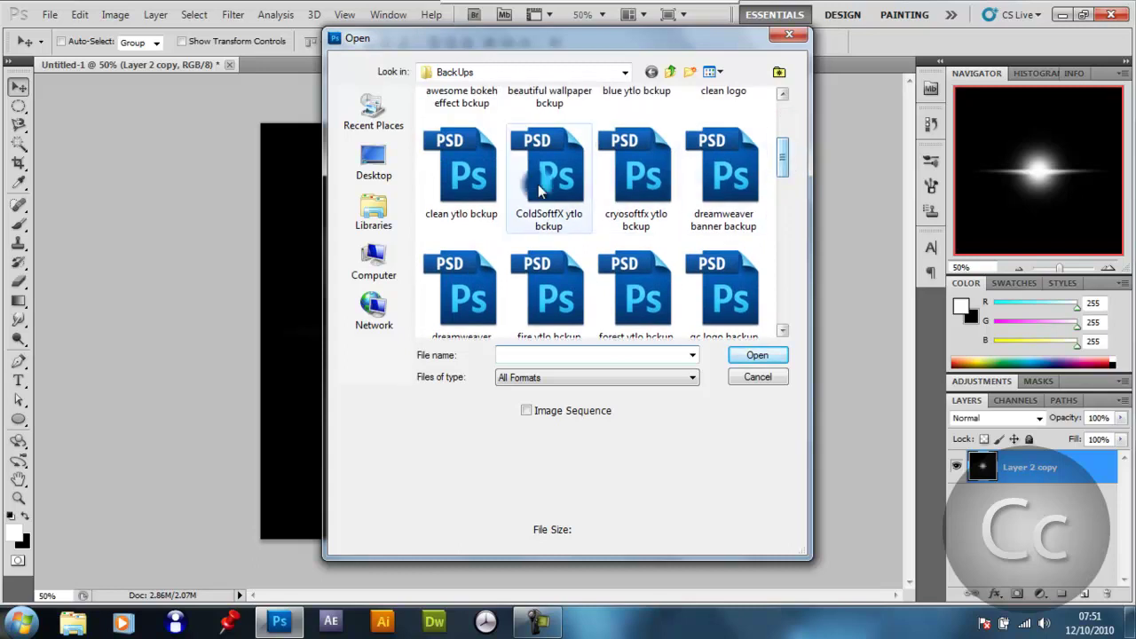
pyautogui.click(479, 178)
pyautogui.scroll(2, 716, 124)
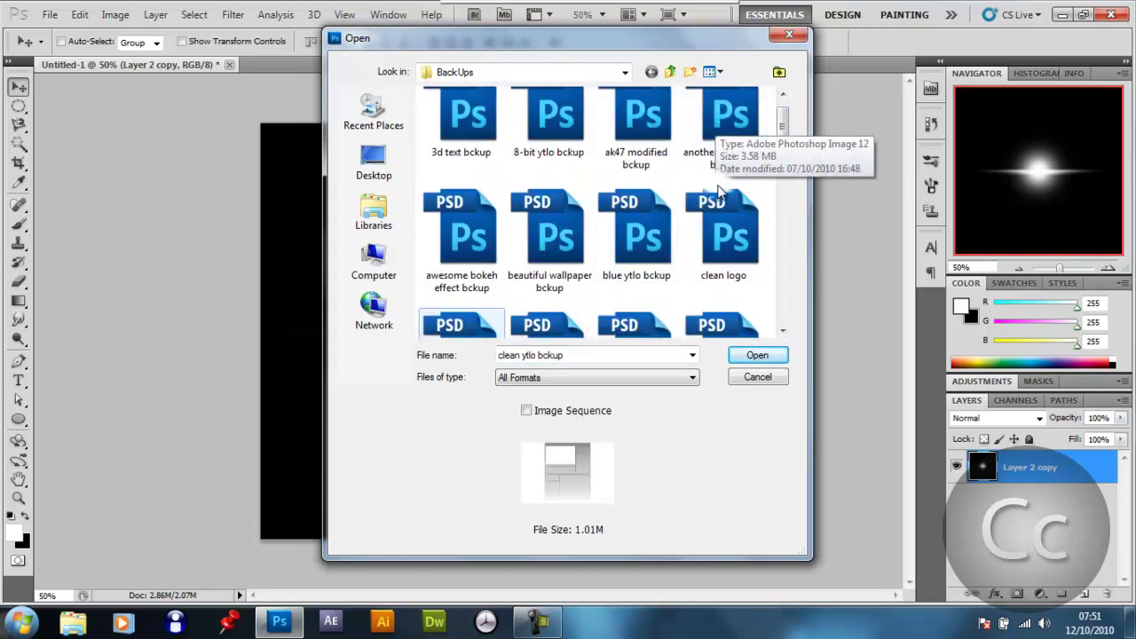
pyautogui.doubleClick(722, 244)
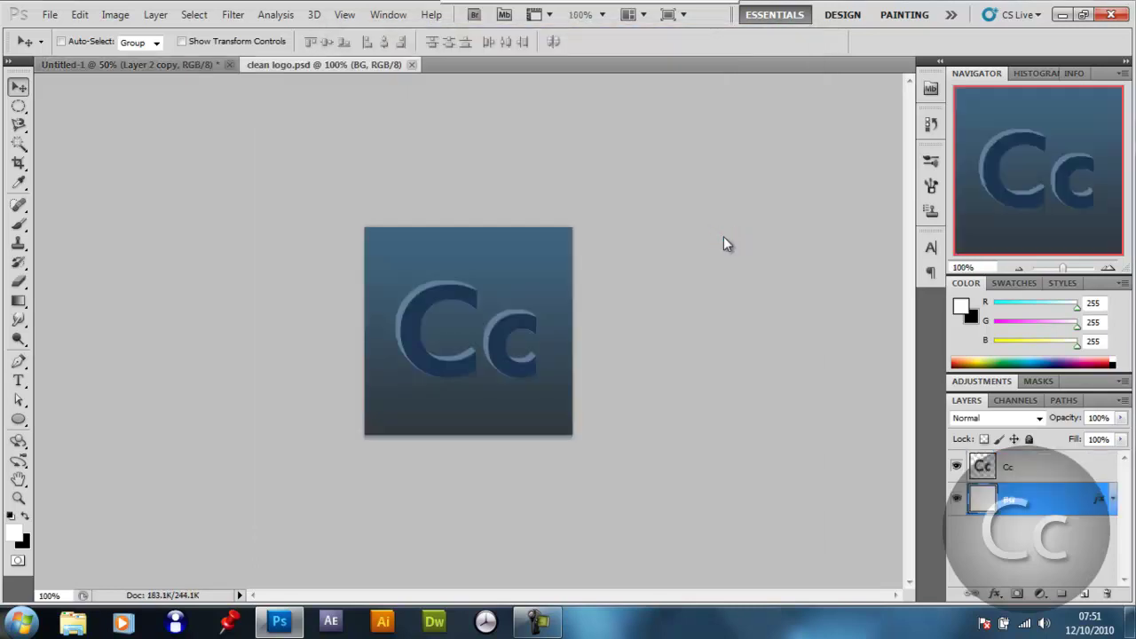
# Undo the stray jungle-photo paste and paste the Untitled-1 flare into clean logo.psd.
pyautogui.hotkey('ctrl', 'v')
pyautogui.hotkey('ctrl', 'z')
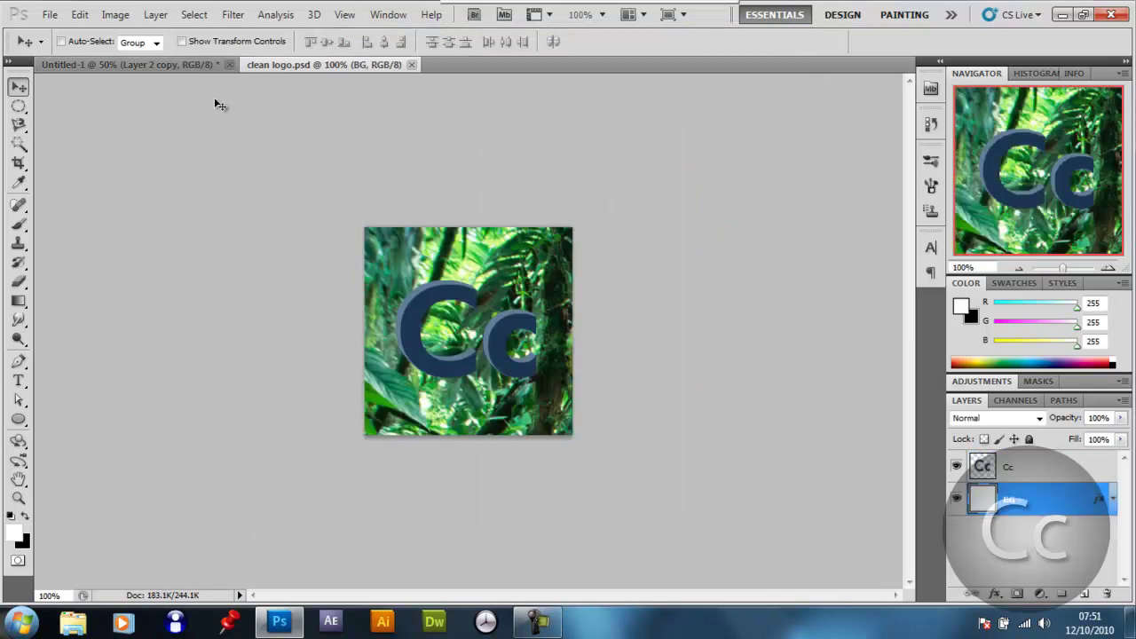
pyautogui.click(169, 62)
pyautogui.hotkey('ctrl', 'a')
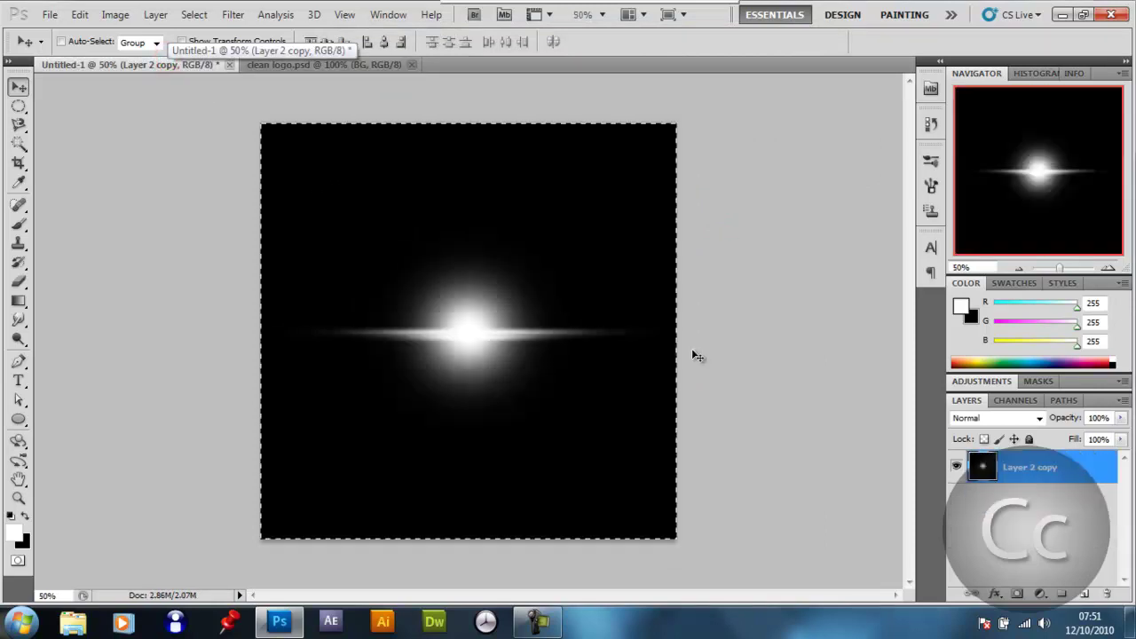
pyautogui.click(299, 65)
pyautogui.hotkey('ctrl', 'v')
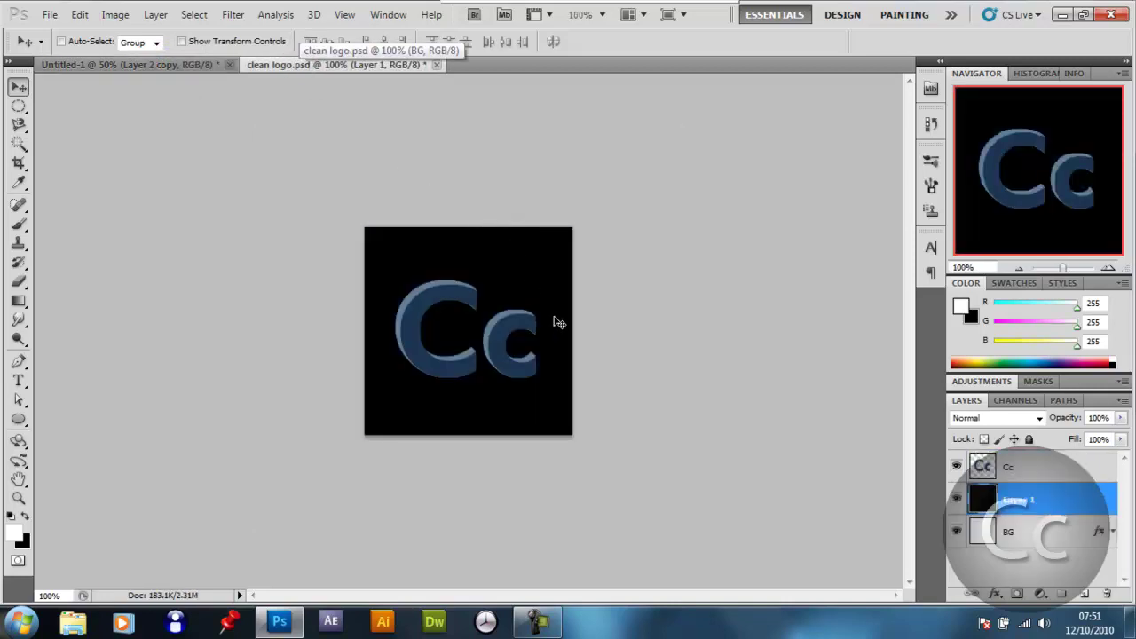
# Scale the pasted flare layer down to 25%.
pyautogui.hotkey('ctrl', 't')
pyautogui.hotkey('ctrl', '-')
pyautogui.hotkey('ctrl', '-')
pyautogui.hotkey('ctrl', '-')
pyautogui.hotkey('ctrl', '-')
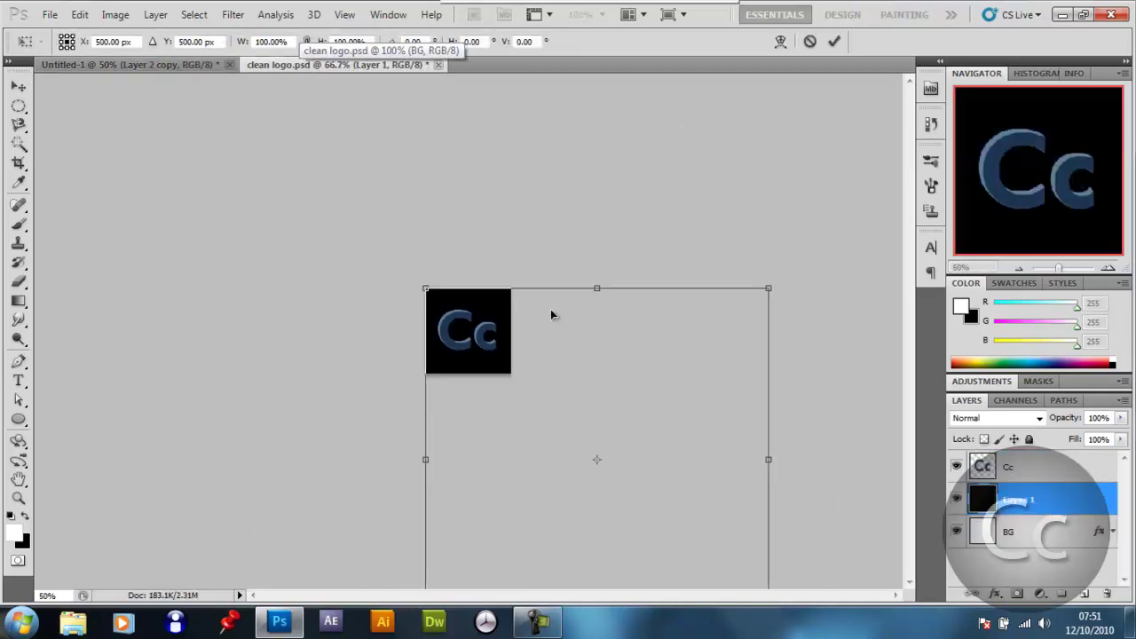
pyautogui.hotkey('ctrl', '-')
pyautogui.moveTo(592, 452); pyautogui.dragTo(486, 349)
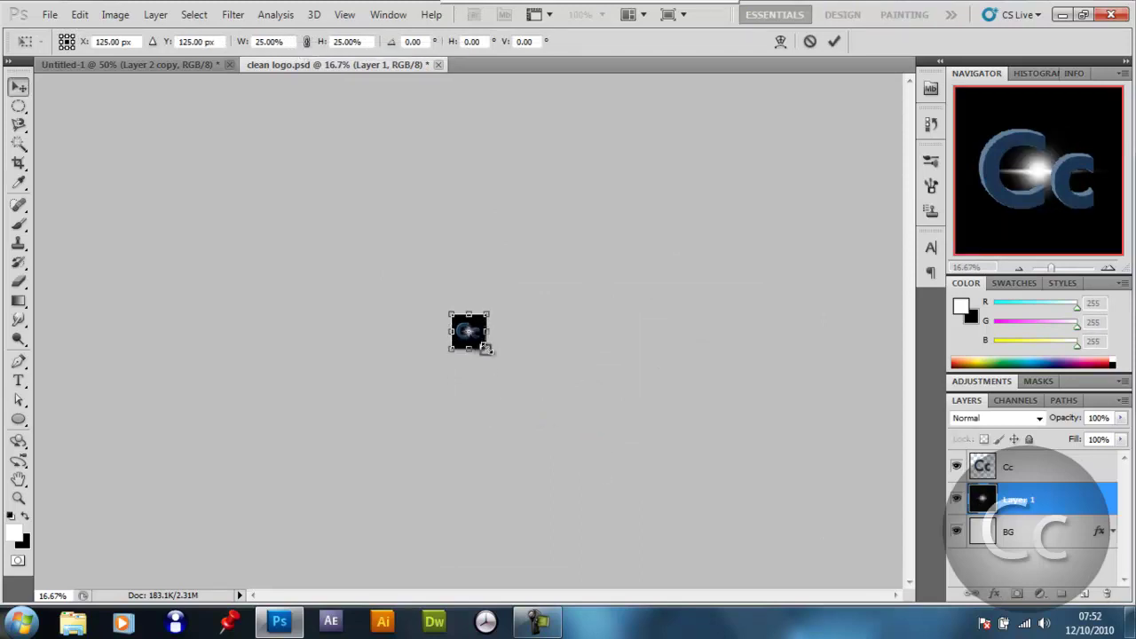
pyautogui.press('Return')
pyautogui.hotkey('ctrl', '1')
# Move the flare up and to the left over the C.
pyautogui.hotkey('ctrl', '+')
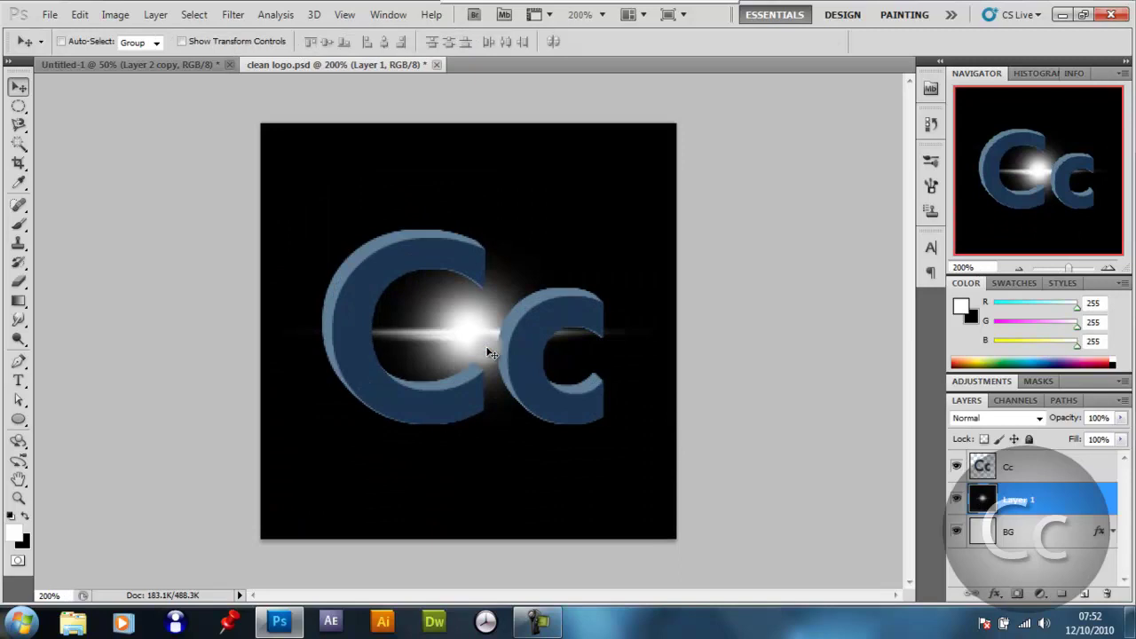
pyautogui.scroll(1, 489, 350)
pyautogui.moveTo(502, 412); pyautogui.dragTo(386, 316)
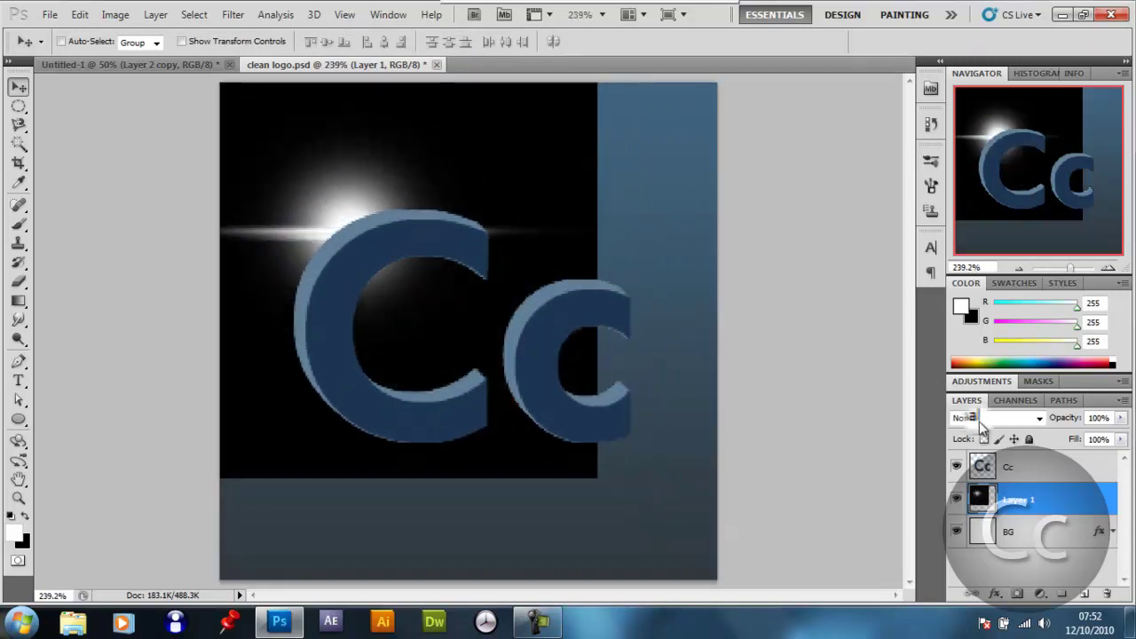
# Stack the flare above Cc in Linear Dodge (Add) and shift it over the C's top.
pyautogui.moveTo(1028, 501); pyautogui.dragTo(1031, 460)
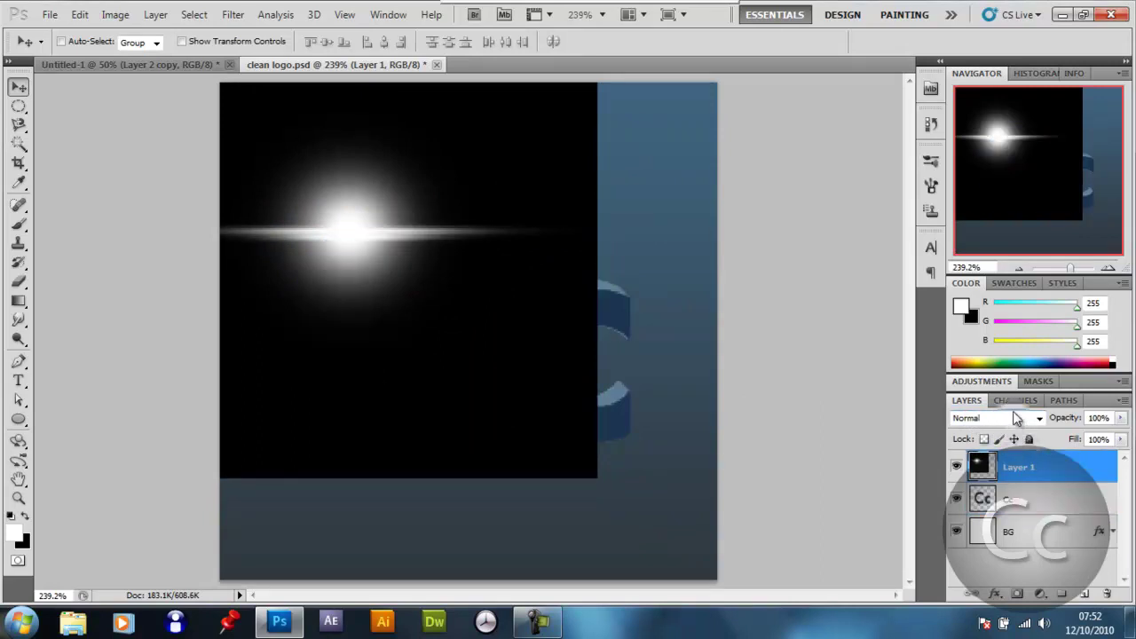
pyautogui.click(1017, 417)
pyautogui.click(993, 172)
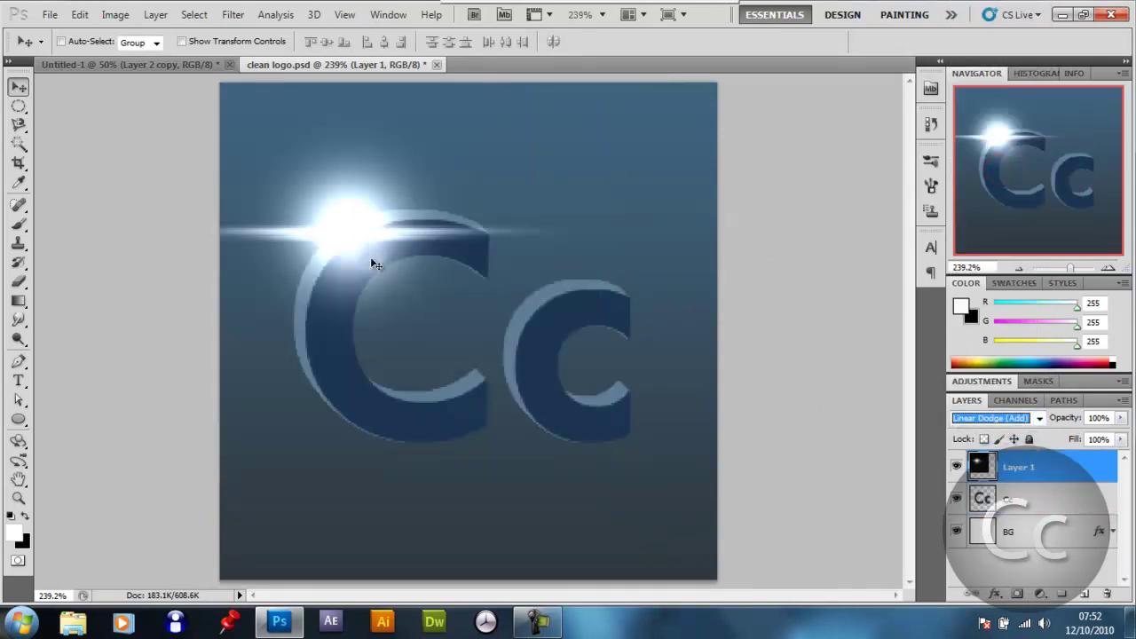
pyautogui.moveTo(373, 263)
pyautogui.mouseDown()
pyautogui.moveTo(349, 257)
pyautogui.moveTo(370, 246)
pyautogui.moveTo(327, 243)
pyautogui.moveTo(353, 253)
pyautogui.mouseUp()
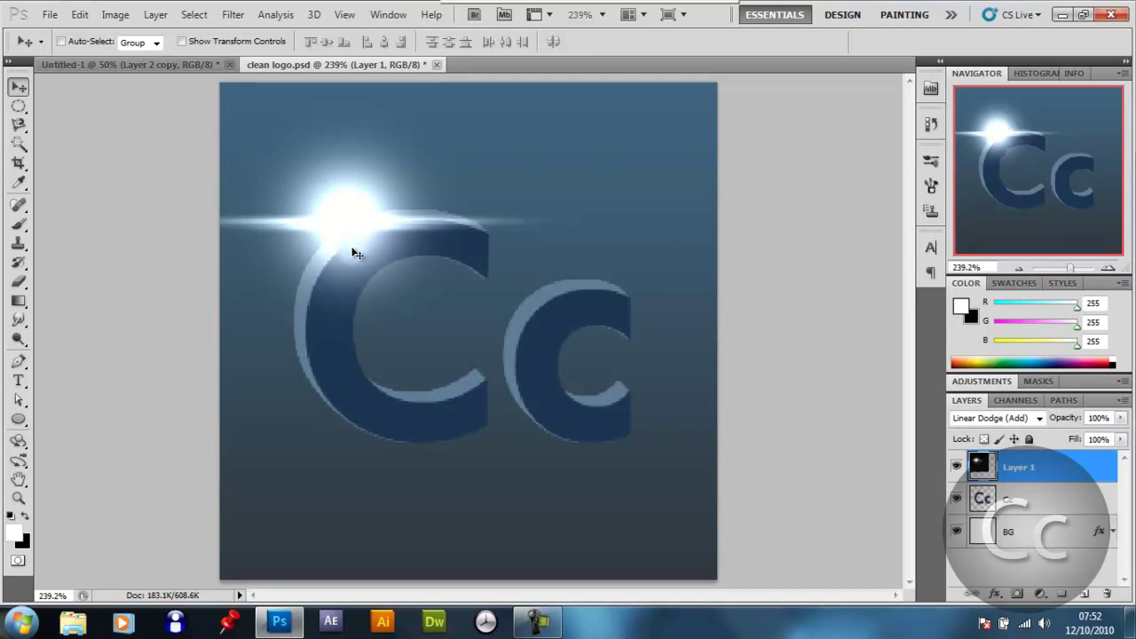
# Colorize the flare through Hue/Saturation with Hue 205 and Saturation 25.
pyautogui.click(115, 14)
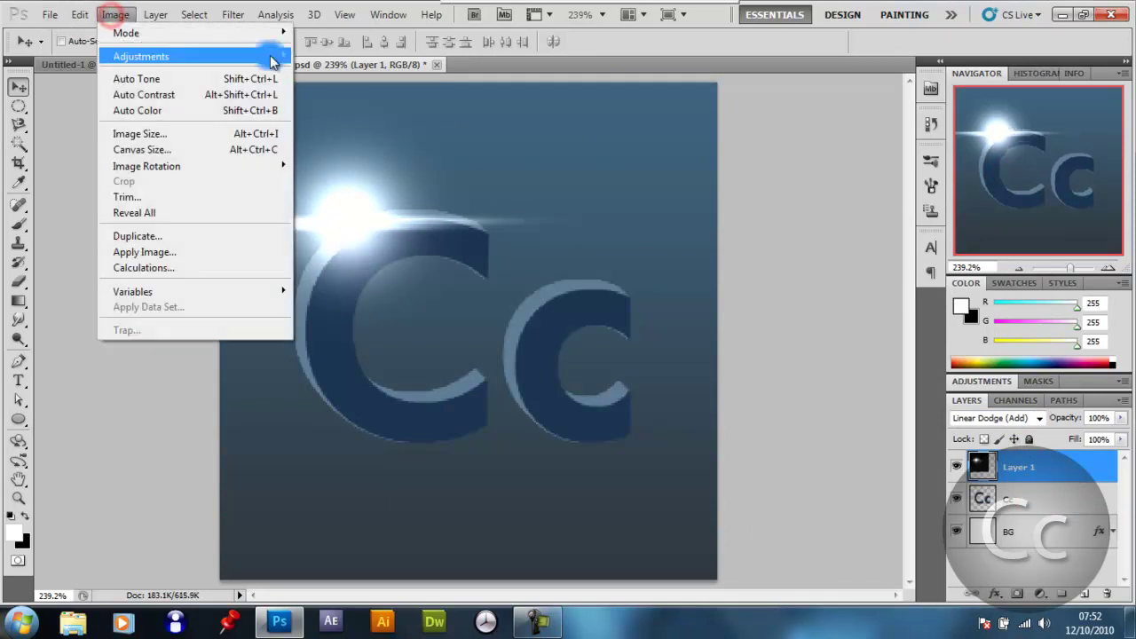
pyautogui.moveTo(275, 56)
pyautogui.click(348, 143)
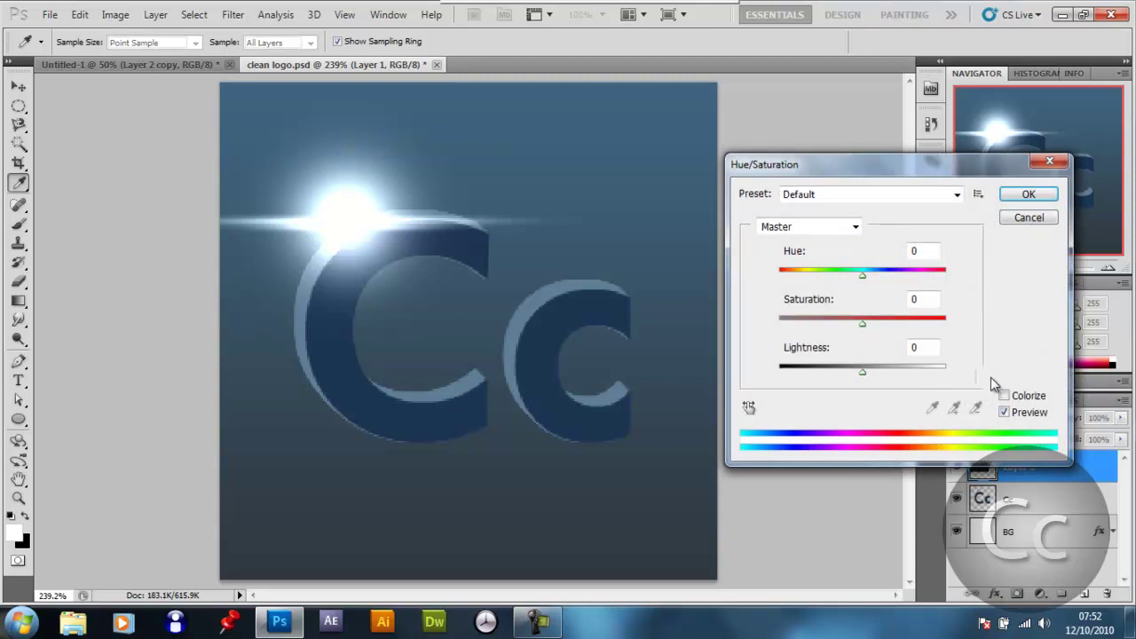
pyautogui.click(1006, 396)
pyautogui.doubleClick(919, 252)
pyautogui.write('20')
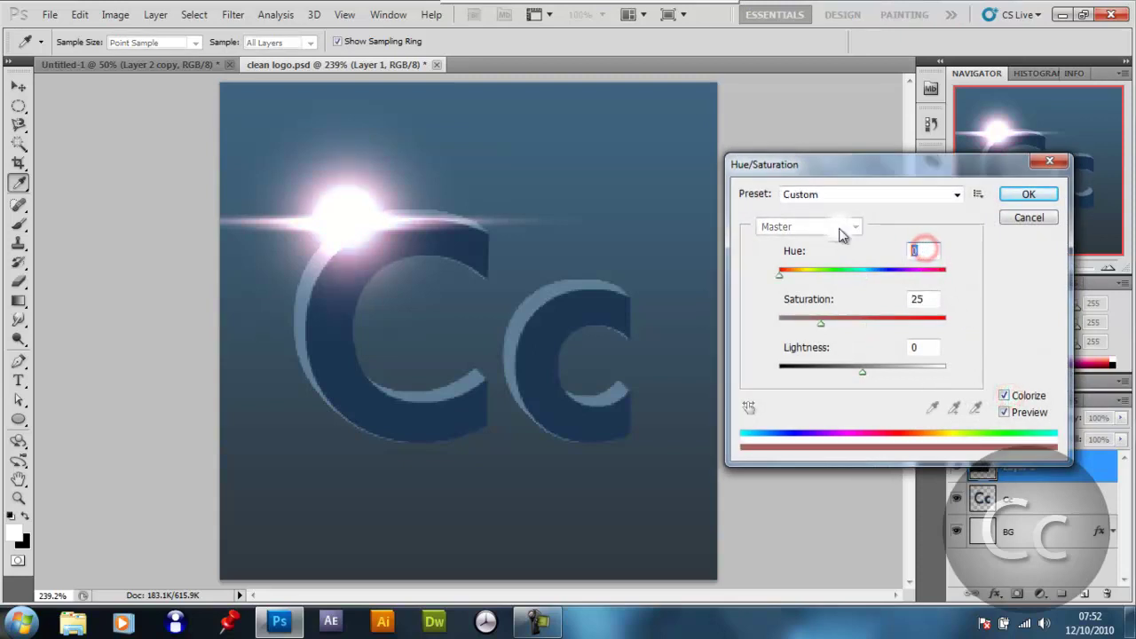
pyautogui.write('5')
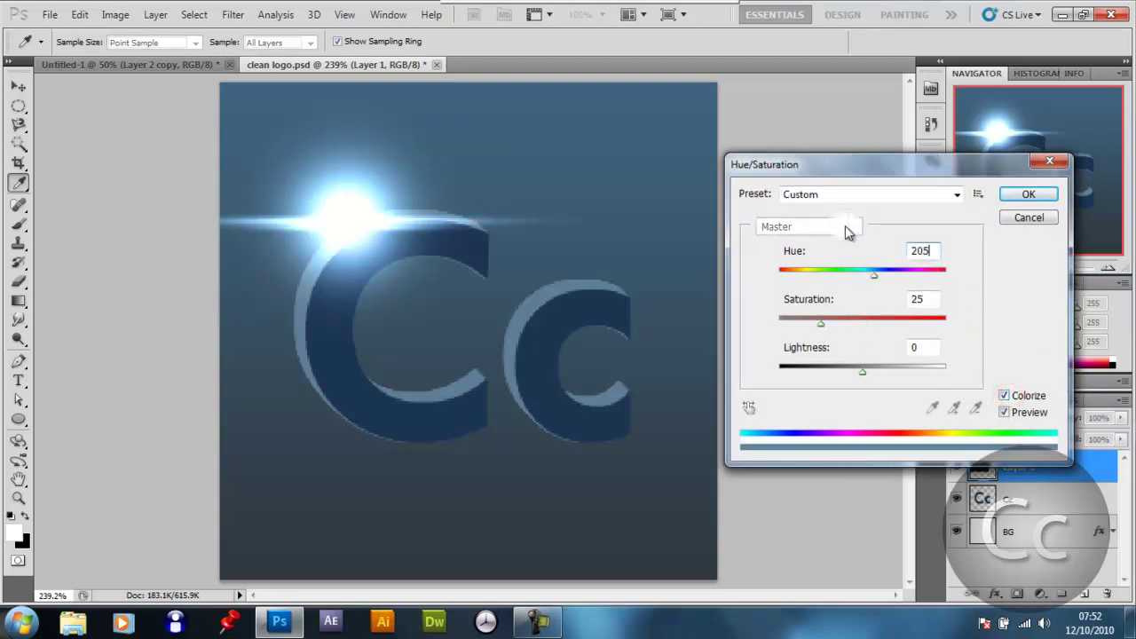
pyautogui.click(1017, 195)
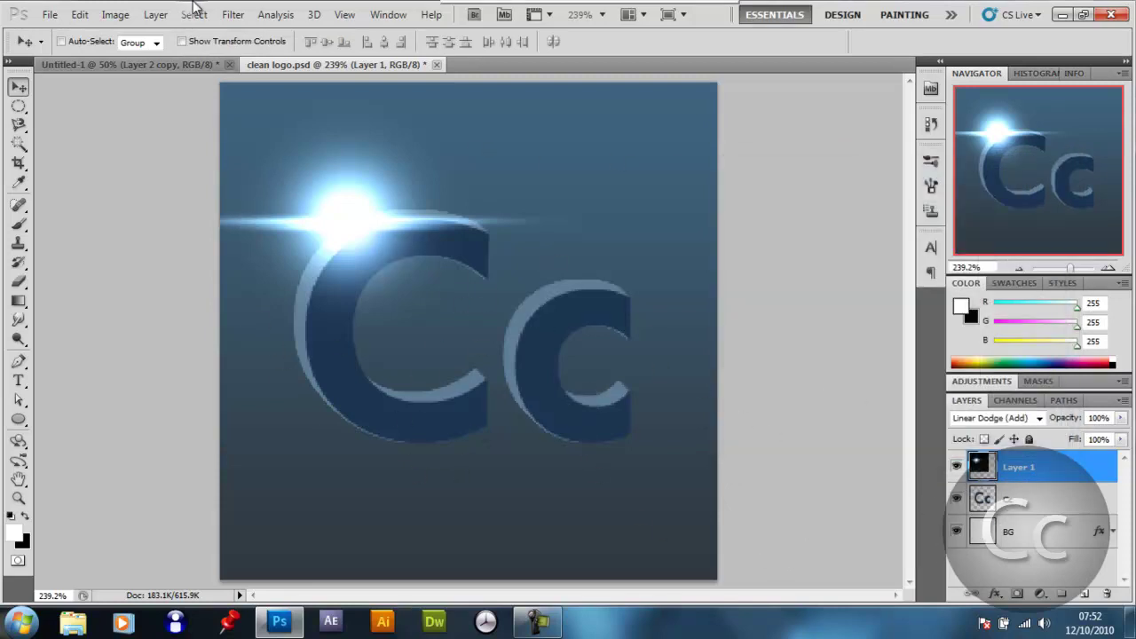
# Apply Brightness/Contrast to the blue flare with Contrast 100 and Brightness 25.
pyautogui.click(113, 15)
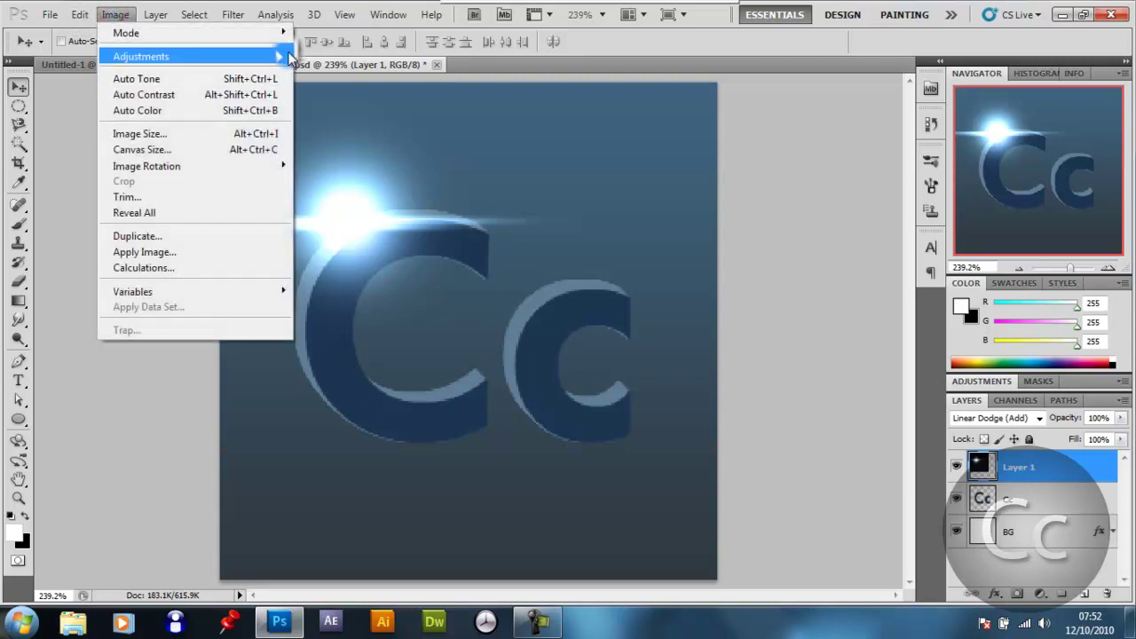
pyautogui.moveTo(151, 54)
pyautogui.click(321, 58)
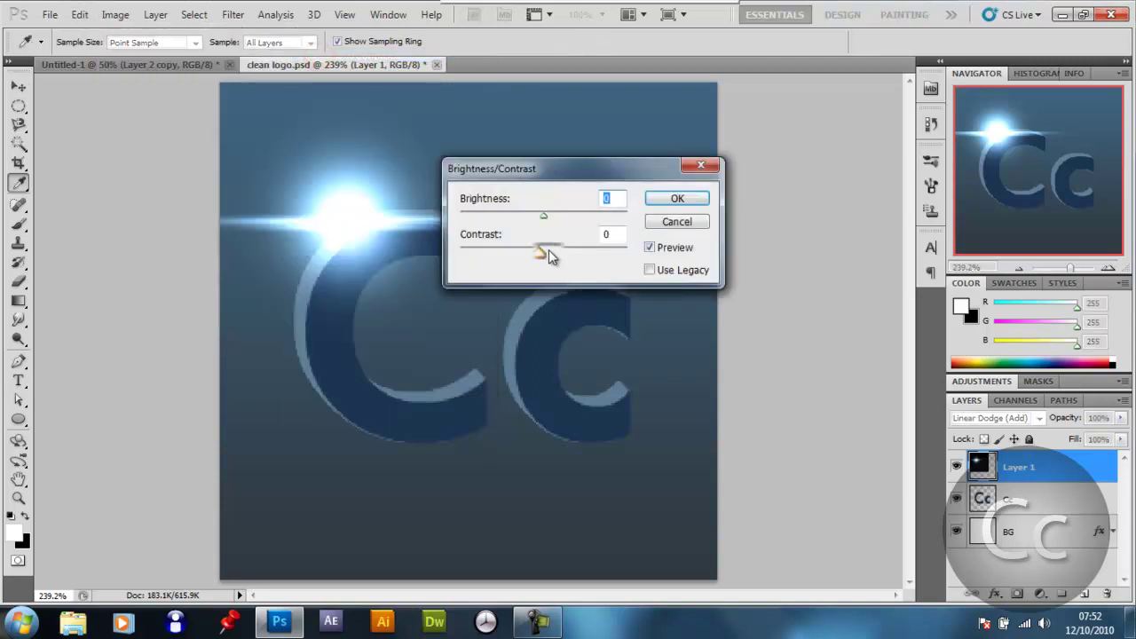
pyautogui.moveTo(547, 253); pyautogui.dragTo(627, 237)
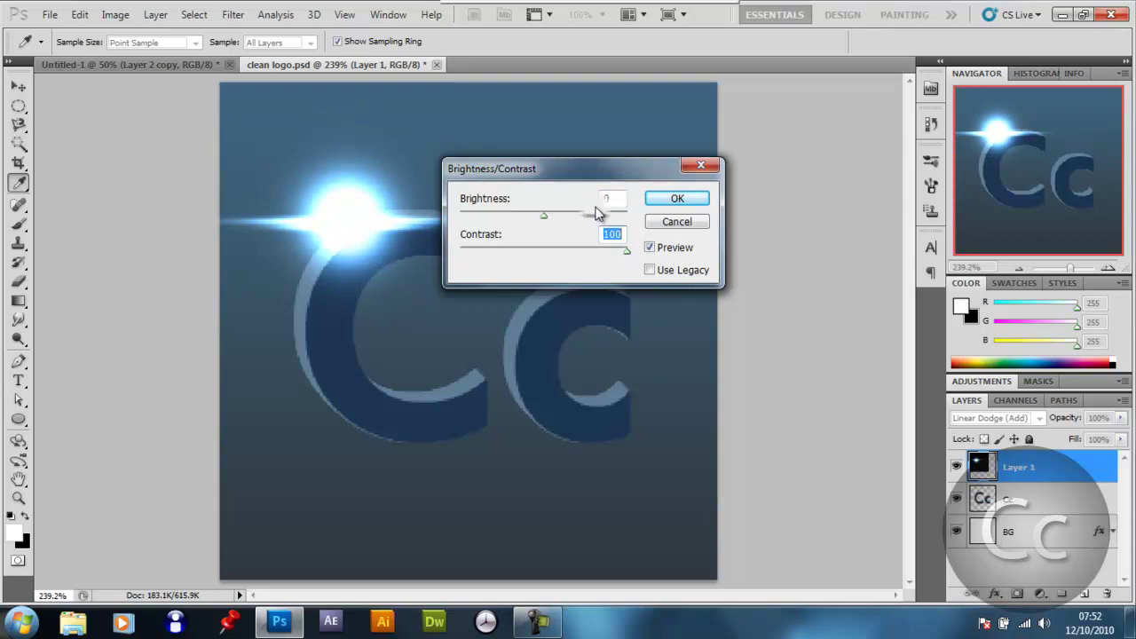
pyautogui.moveTo(528, 189); pyautogui.dragTo(550, 198)
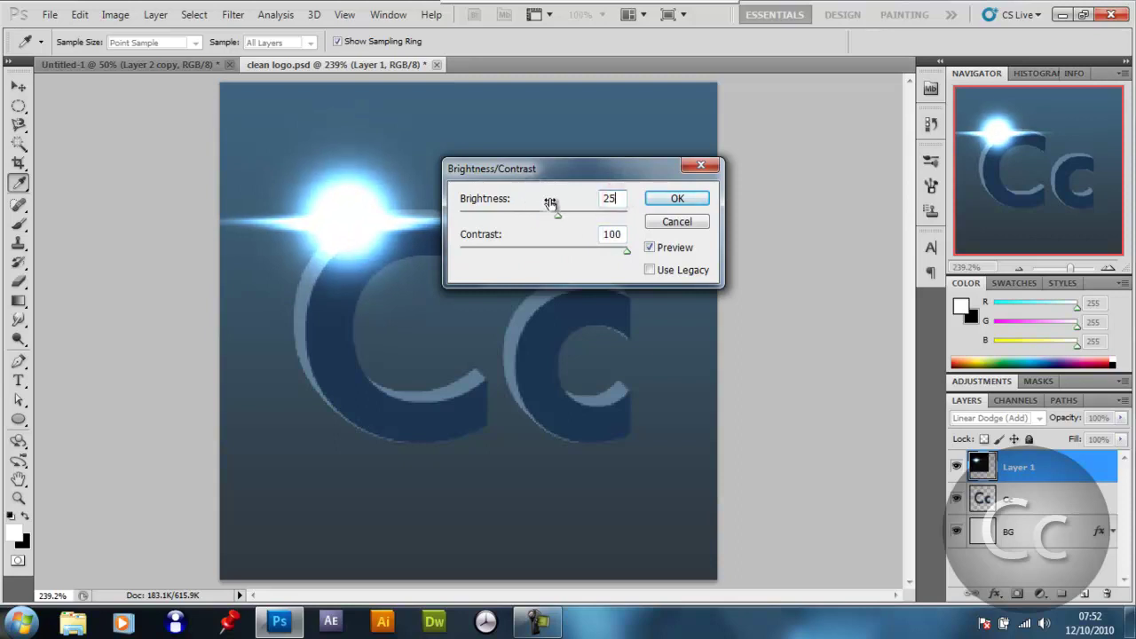
pyautogui.click(671, 199)
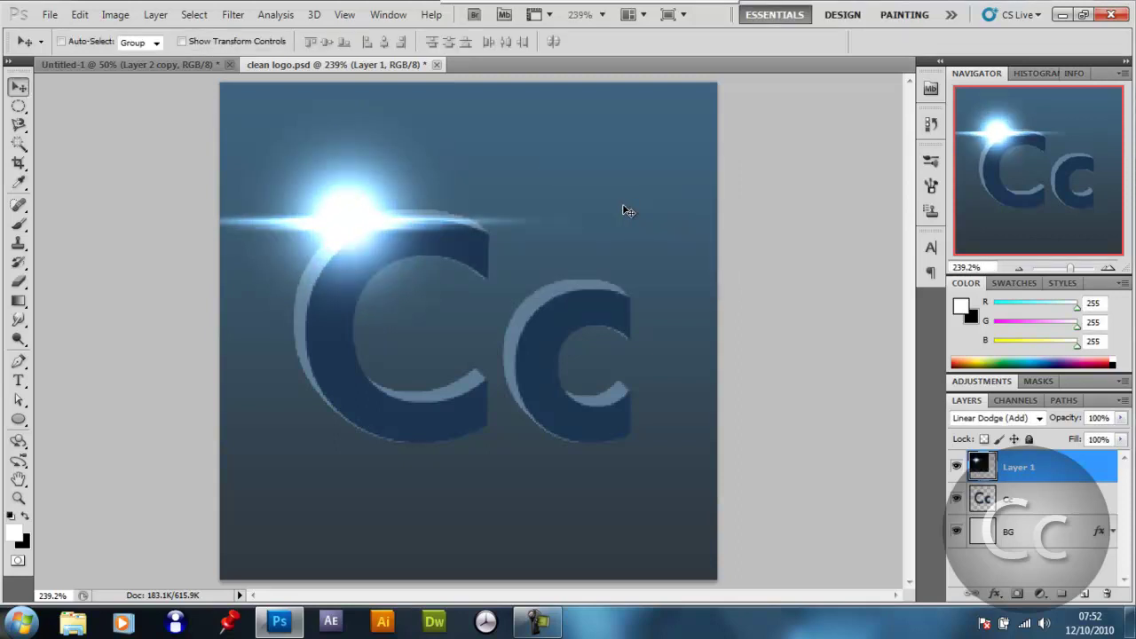
# Draw a white circle with the Ellipse tool on a new layer over the Cc logo.
pyautogui.moveTo(319, 200); pyautogui.dragTo(34, 64)
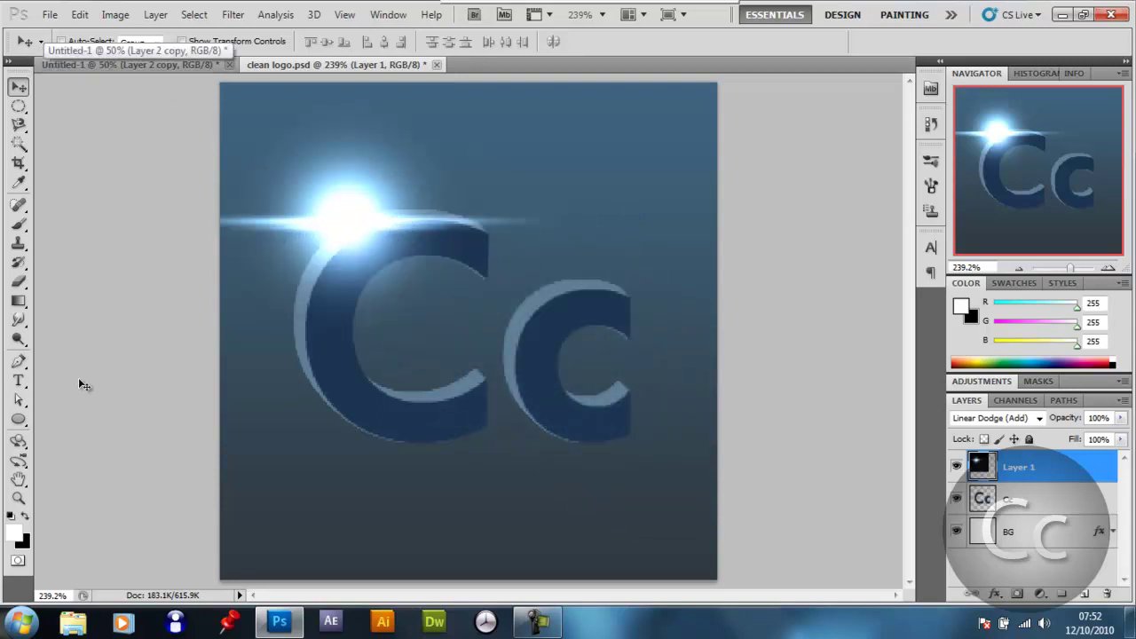
pyautogui.click(16, 420)
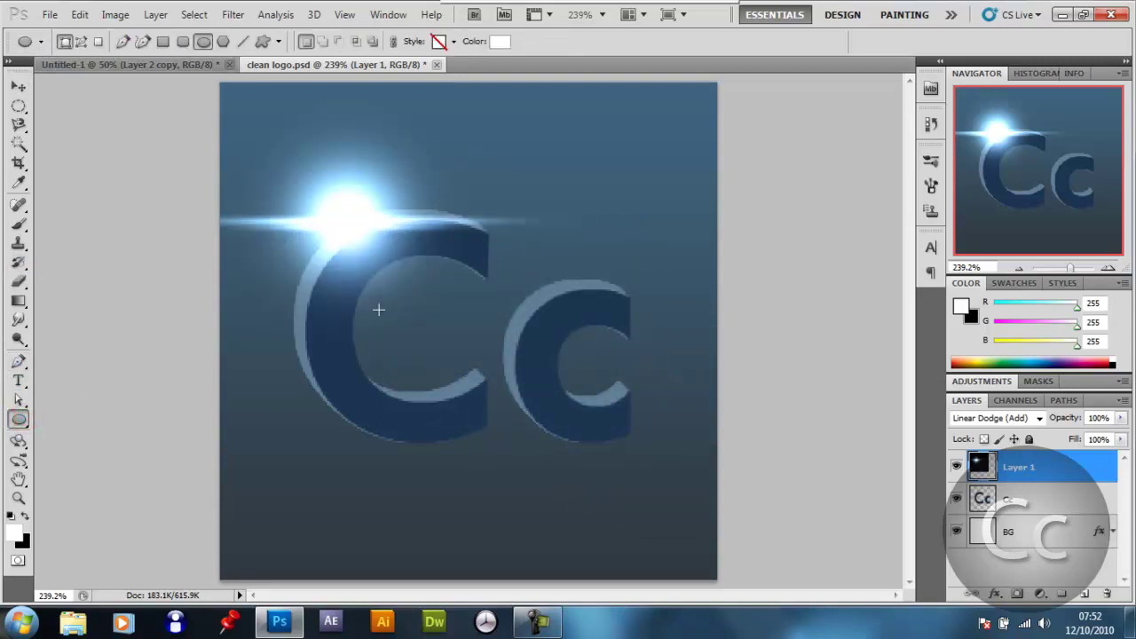
pyautogui.click(1083, 594)
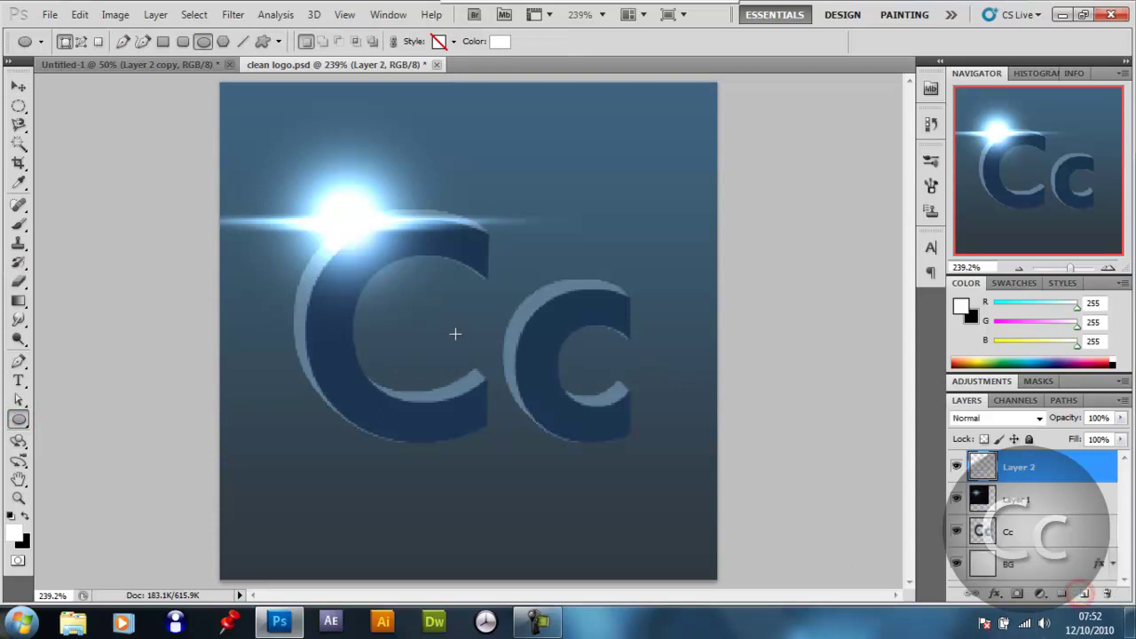
pyautogui.moveTo(433, 303)
pyautogui.mouseDown()
pyautogui.moveTo(539, 427)
pyautogui.moveTo(540, 412)
pyautogui.mouseUp()
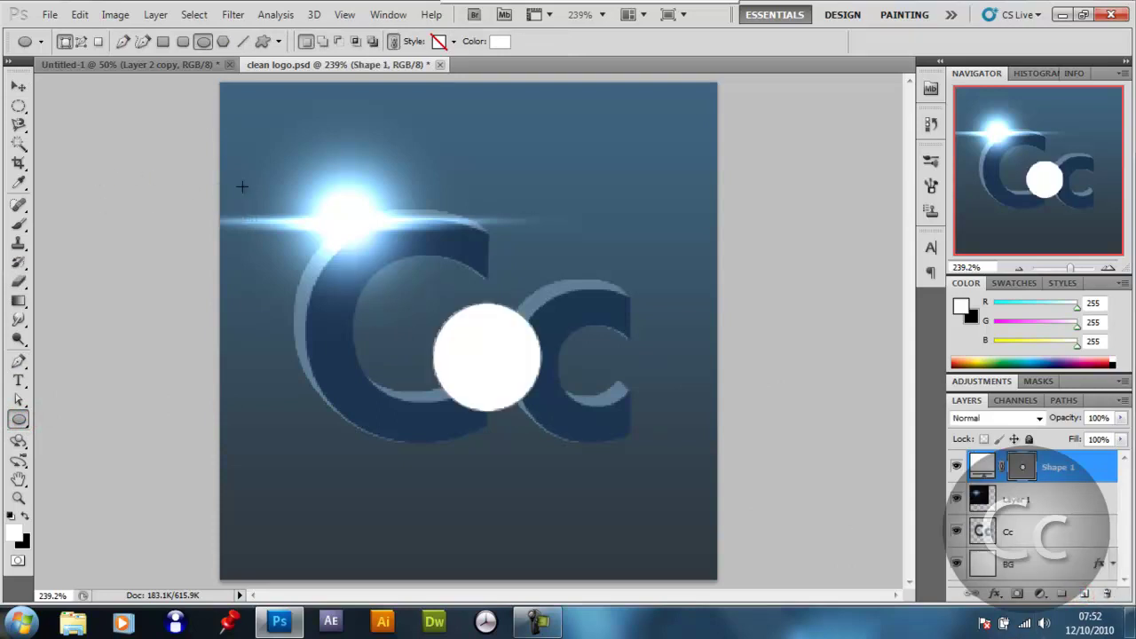
# Set the circle layer to Overlay, rasterize it, and move it onto the big C.
pyautogui.click(18, 86)
pyautogui.click(1011, 419)
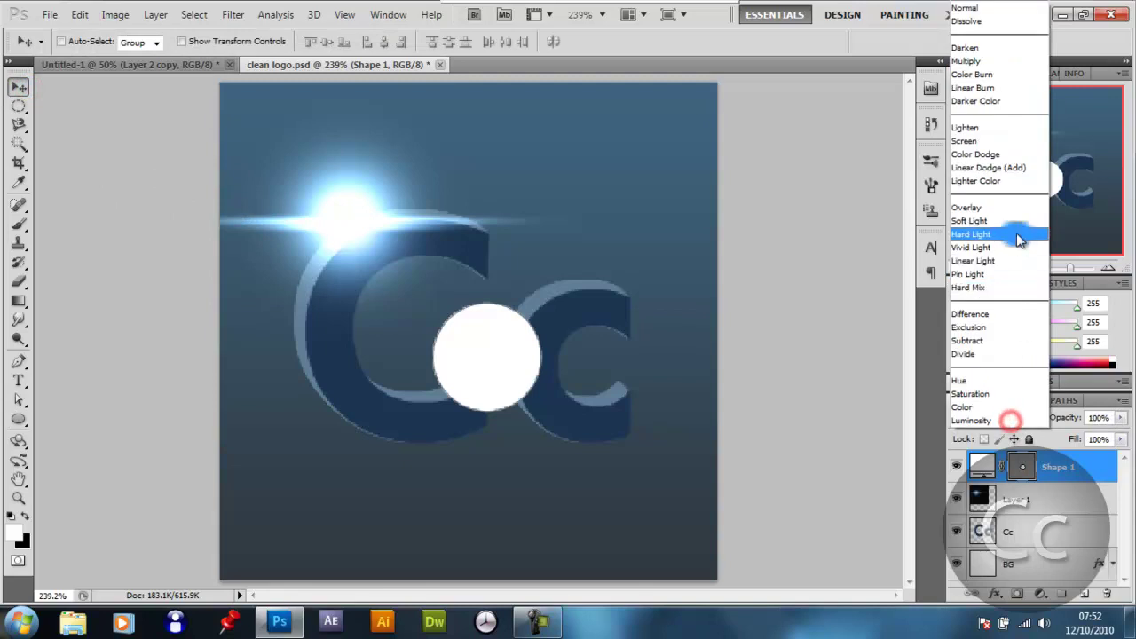
pyautogui.click(1003, 207)
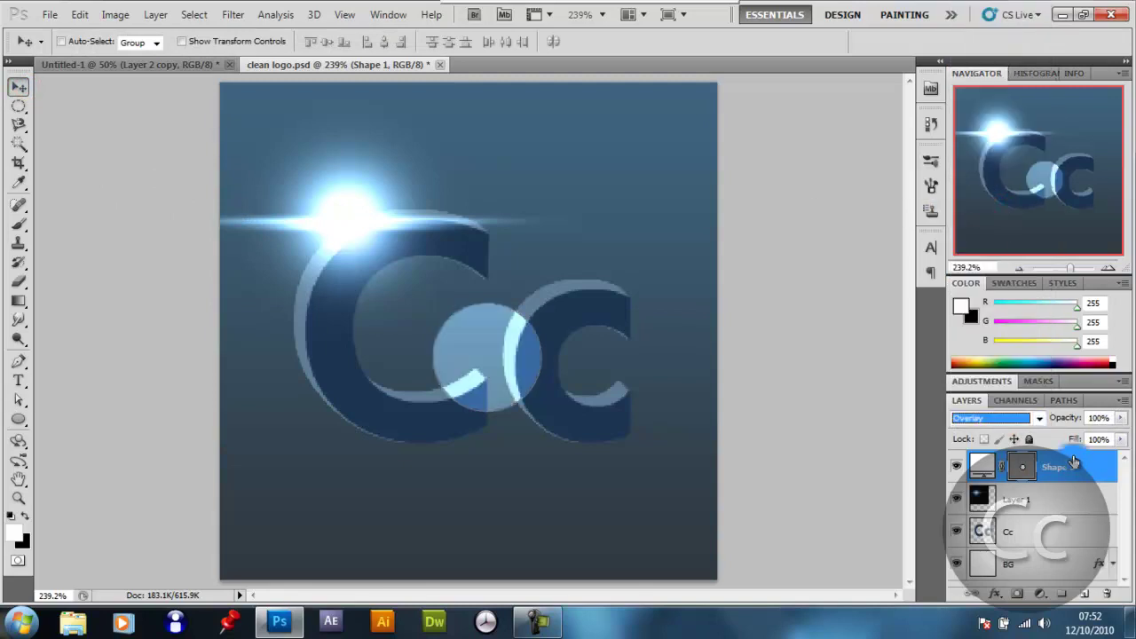
pyautogui.rightClick(1075, 462)
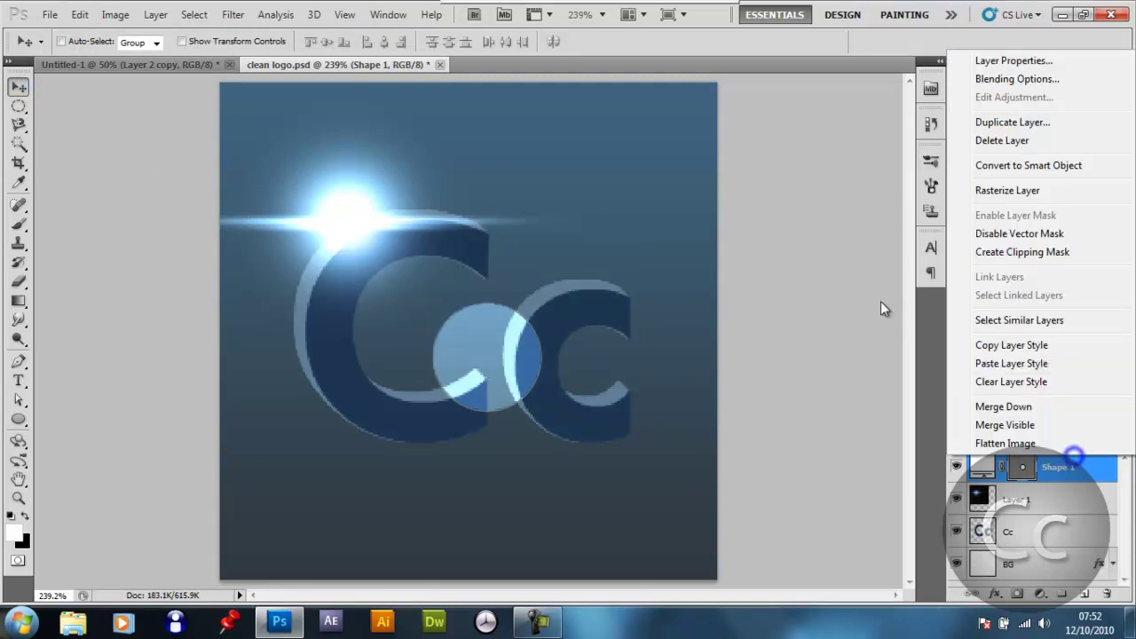
pyautogui.click(1012, 189)
pyautogui.click(16, 87)
pyautogui.moveTo(561, 389); pyautogui.dragTo(614, 395)
# Duplicate the iris circle, shrink the copy, and place it over the small c.
pyautogui.hotkey('ctrl', 'j')
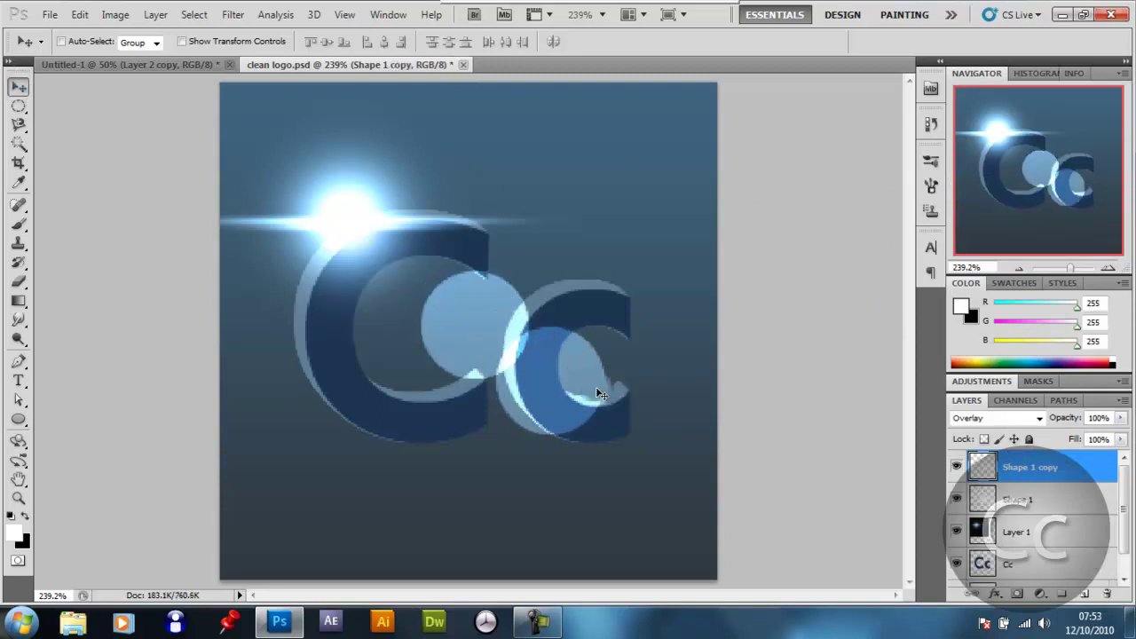
pyautogui.hotkey('ctrl', 't')
pyautogui.click(612, 436)
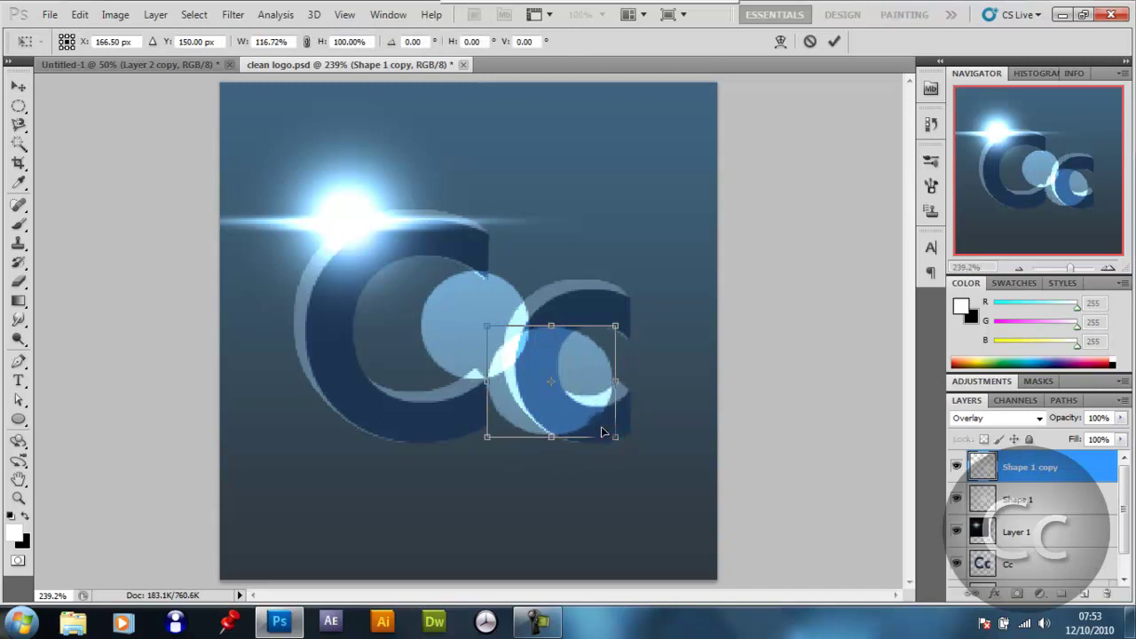
pyautogui.moveTo(612, 441); pyautogui.dragTo(584, 415)
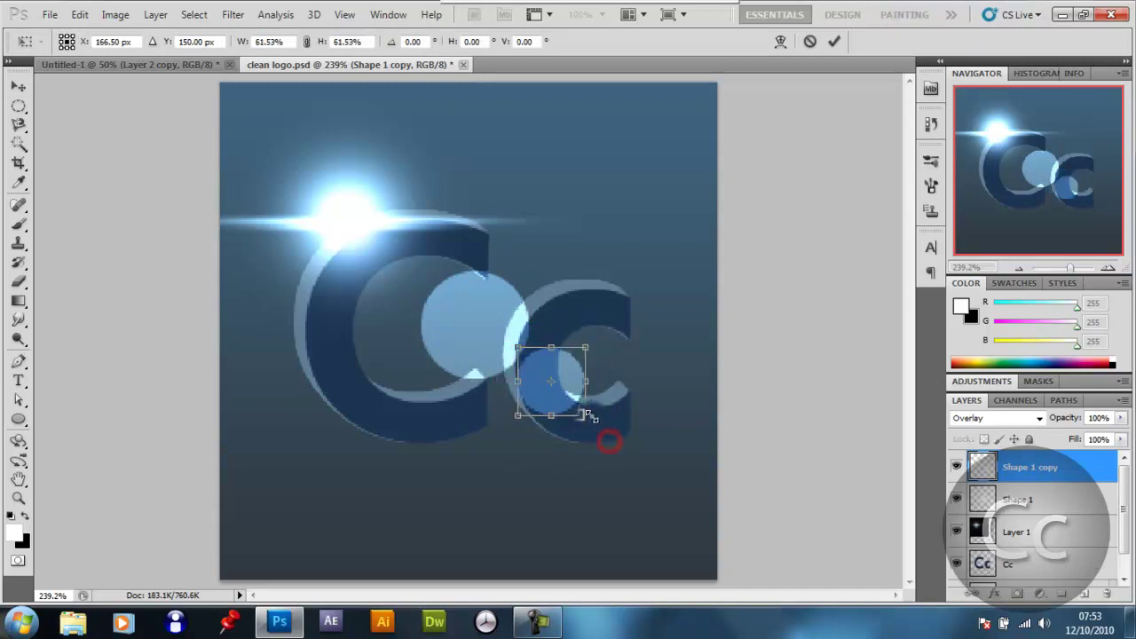
pyautogui.press('Return')
pyautogui.moveTo(530, 376); pyautogui.dragTo(515, 364)
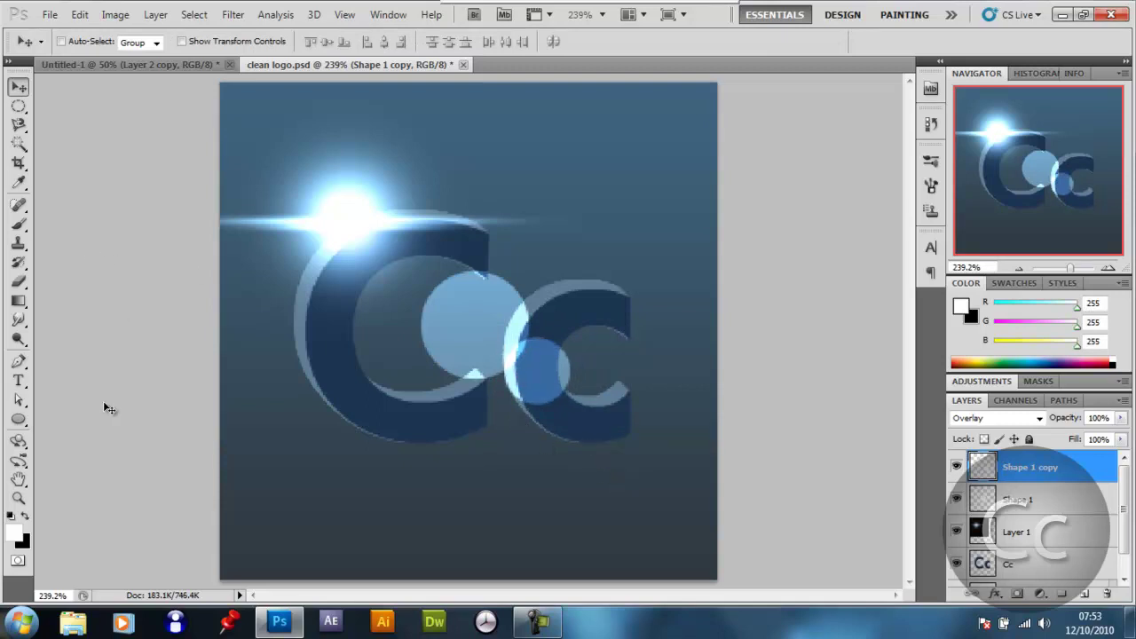
# Add another circle copy below the c and shrink it to about 47.75%.
pyautogui.moveTo(422, 410); pyautogui.dragTo(498, 481)
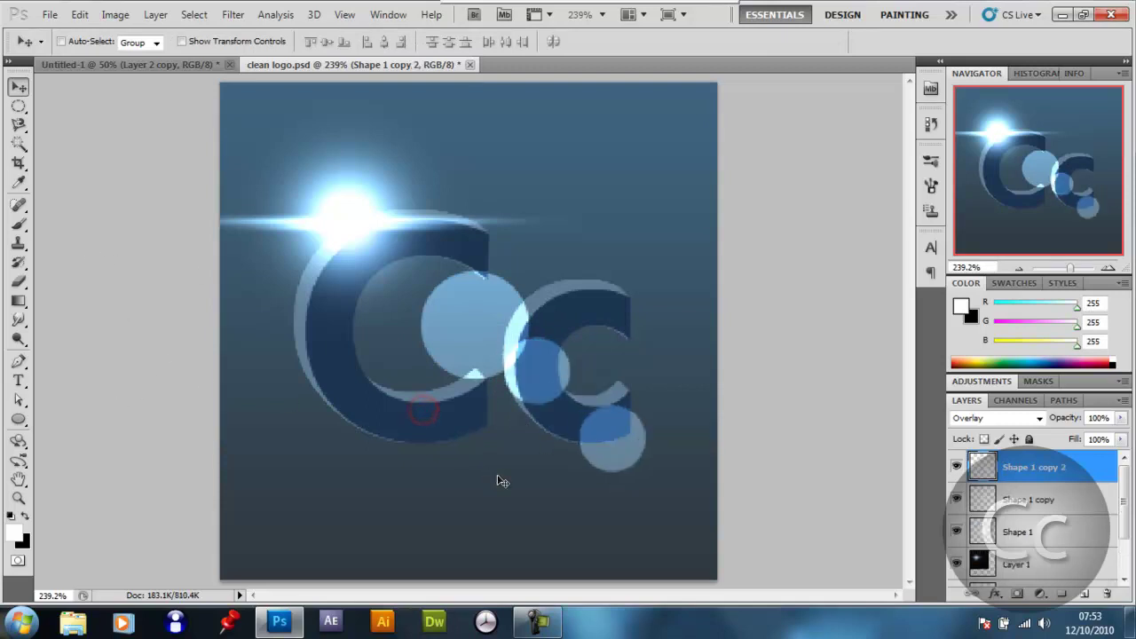
pyautogui.press('t')
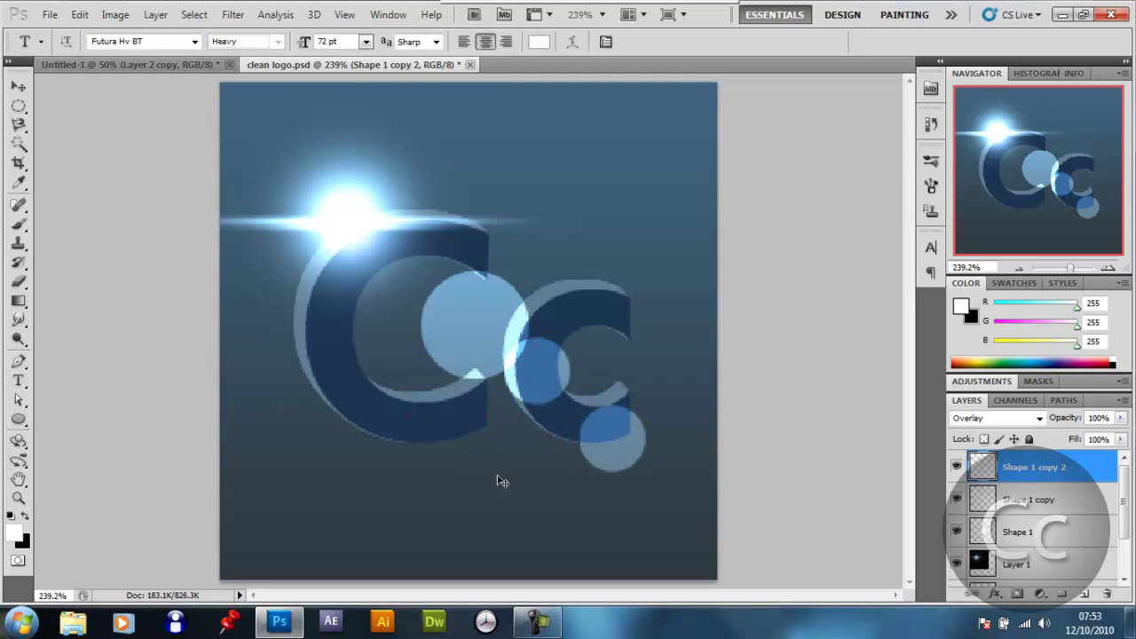
pyautogui.hotkey('ctrl', 't')
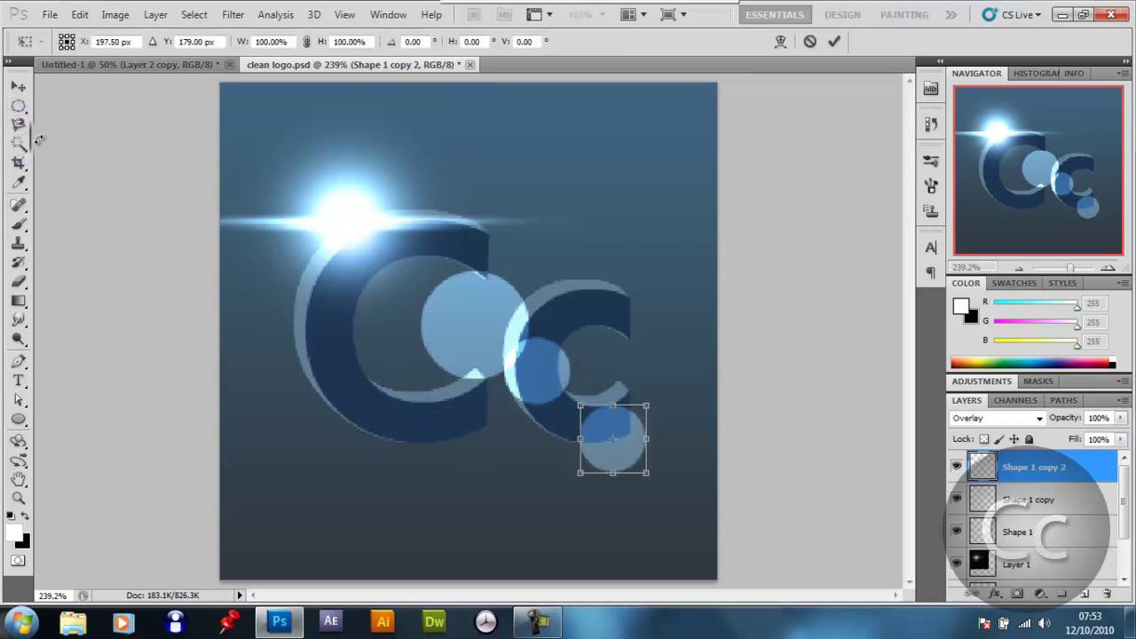
pyautogui.press('Return')
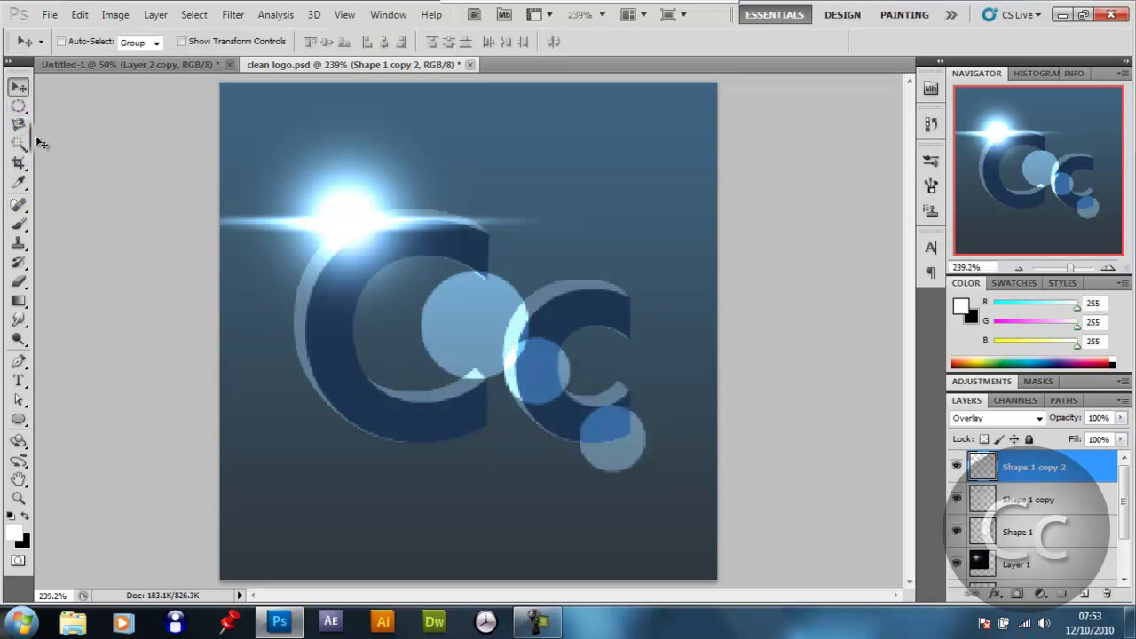
pyautogui.hotkey('ctrl', 't')
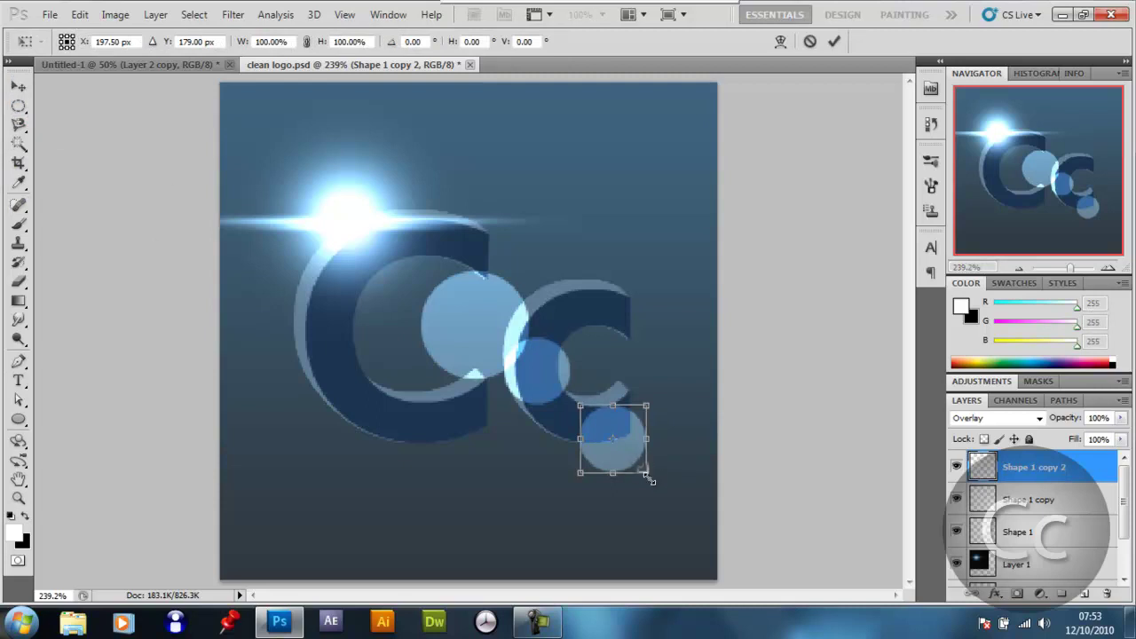
pyautogui.moveTo(645, 474); pyautogui.dragTo(628, 453)
pyautogui.press('Return')
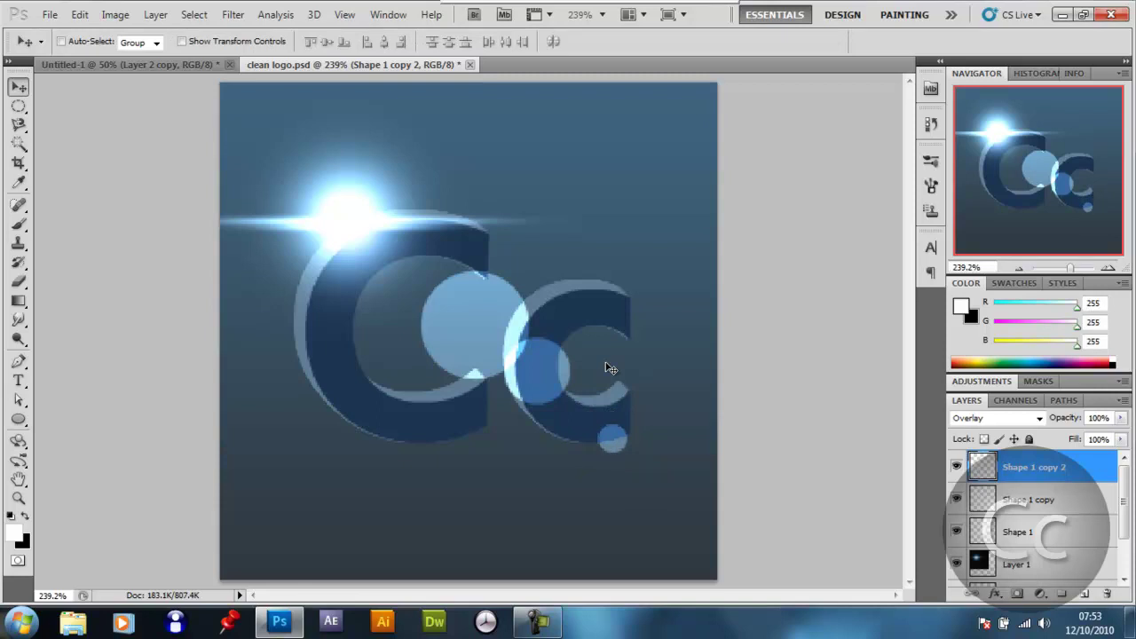
# Duplicate the flare layer Layer 1 and move the copy lower on the logo.
pyautogui.click(1069, 536)
pyautogui.click(1061, 564)
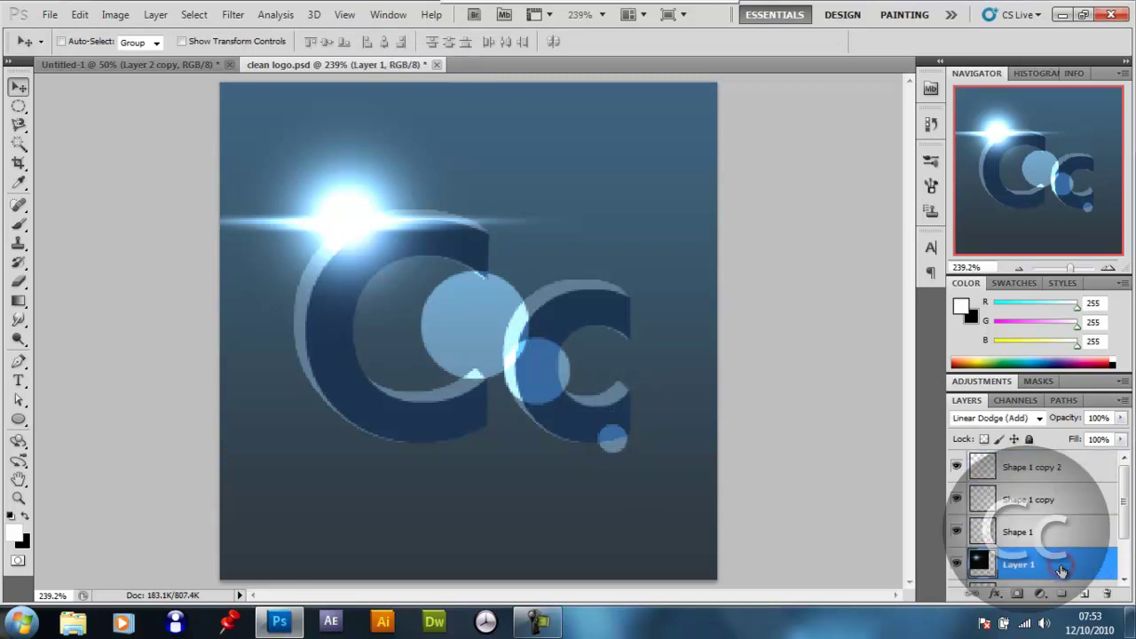
pyautogui.hotkey('ctrl', 'j')
pyautogui.moveTo(395, 232); pyautogui.dragTo(545, 418)
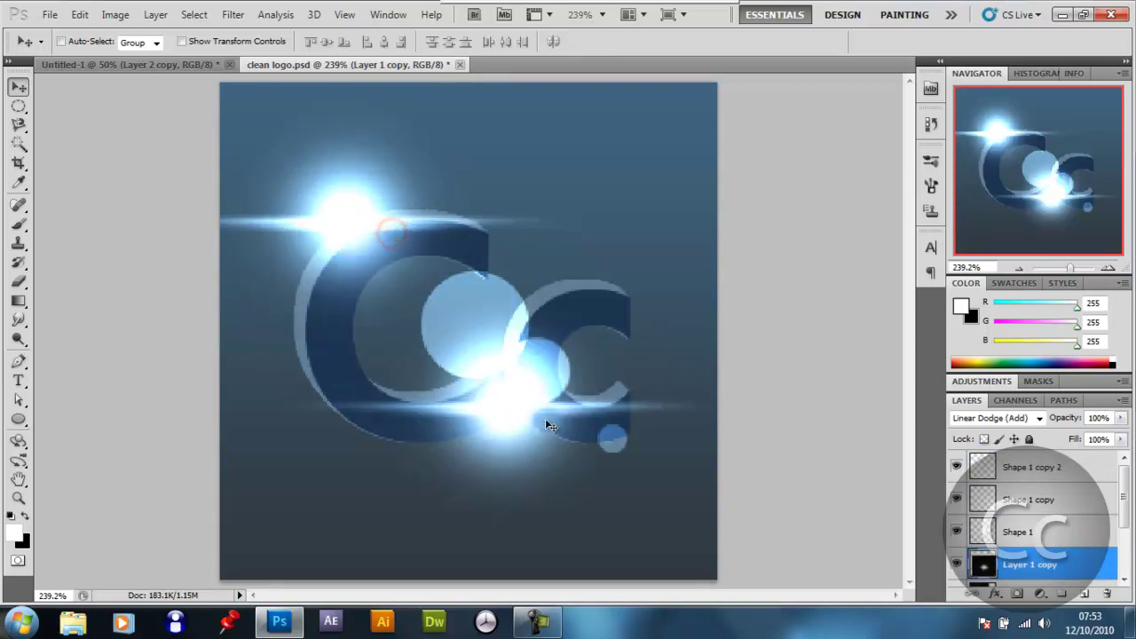
pyautogui.hotkey('ctrl', 't')
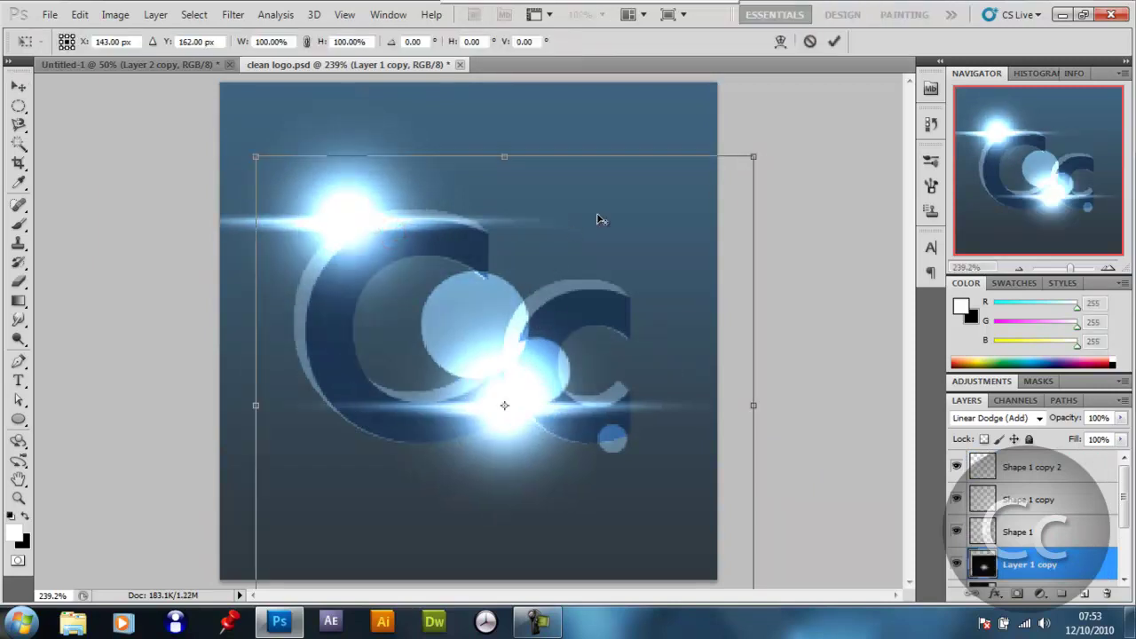
pyautogui.moveTo(504, 158); pyautogui.dragTo(506, 331)
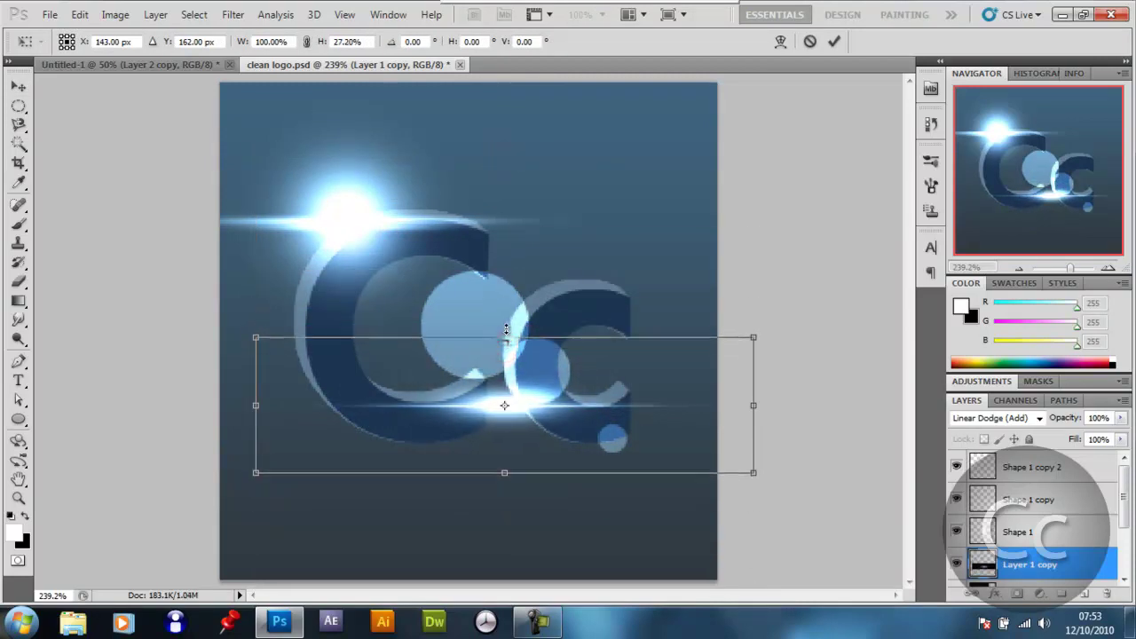
pyautogui.press('Return')
# Rotate the flare copy exactly 90°, shorten its height, and place it on the small dot.
pyautogui.hotkey('ctrl', 't')
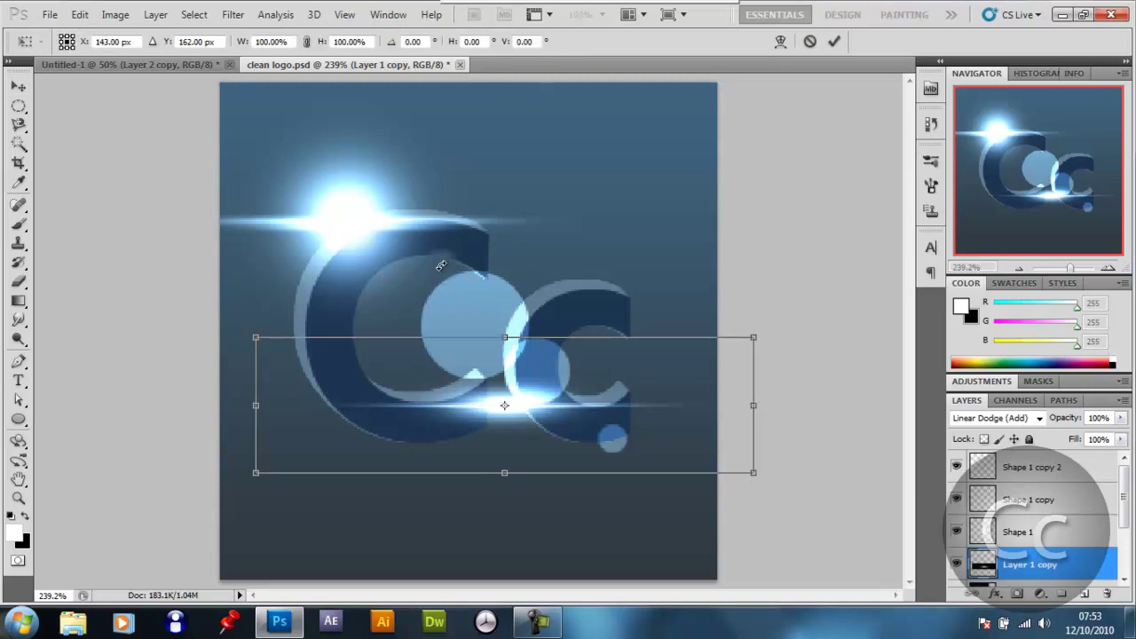
pyautogui.moveTo(248, 295); pyautogui.dragTo(612, 80)
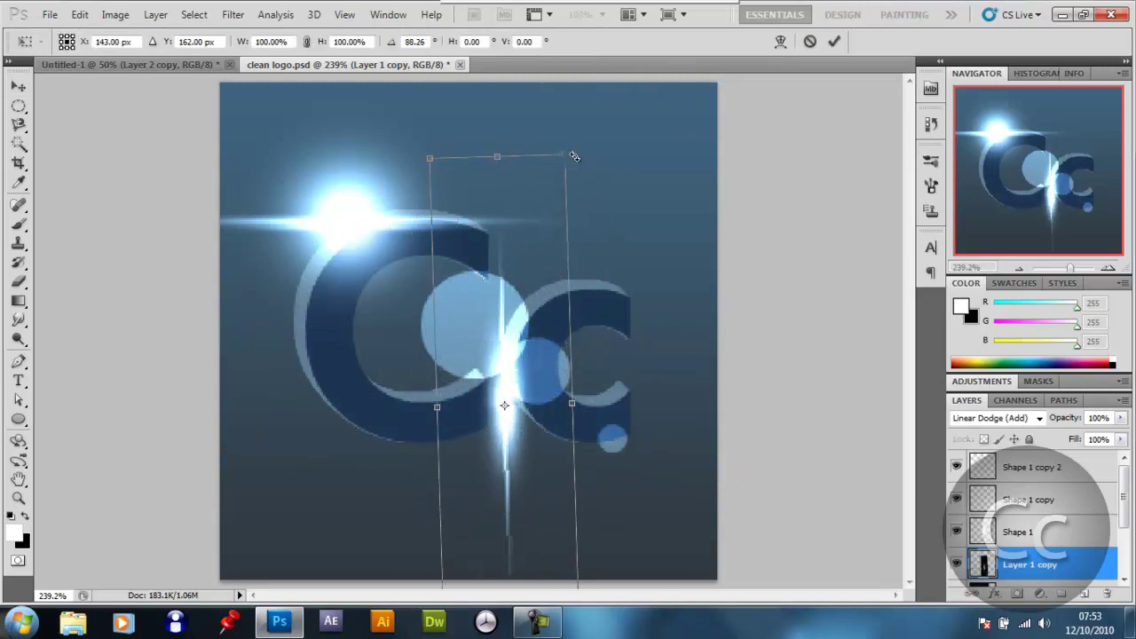
pyautogui.doubleClick(415, 42)
pyautogui.write('90')
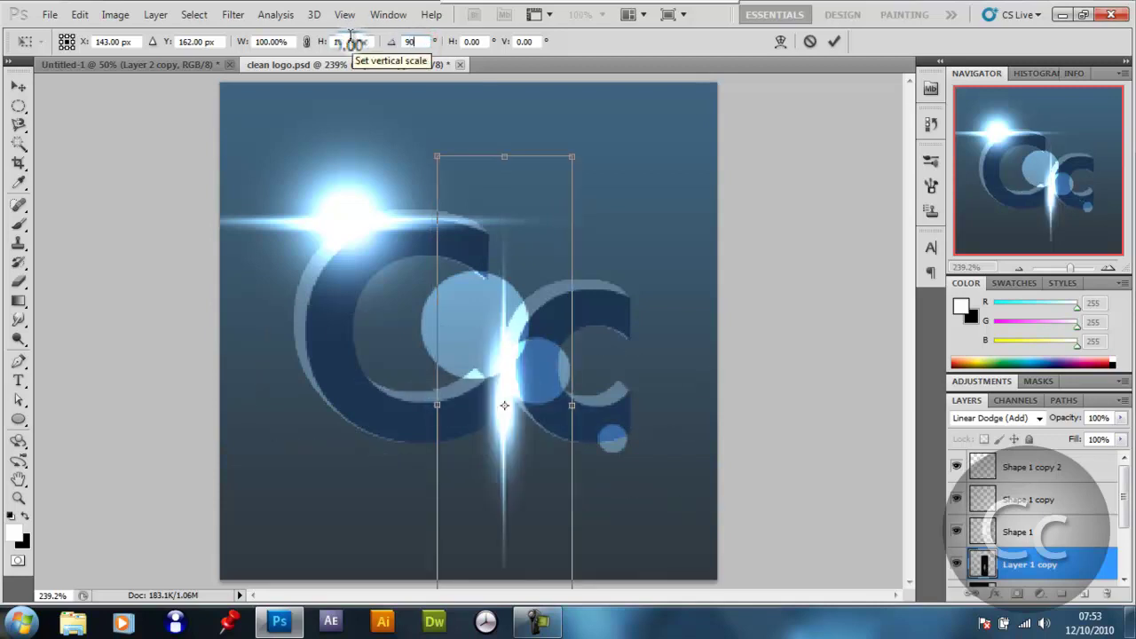
pyautogui.press('Return')
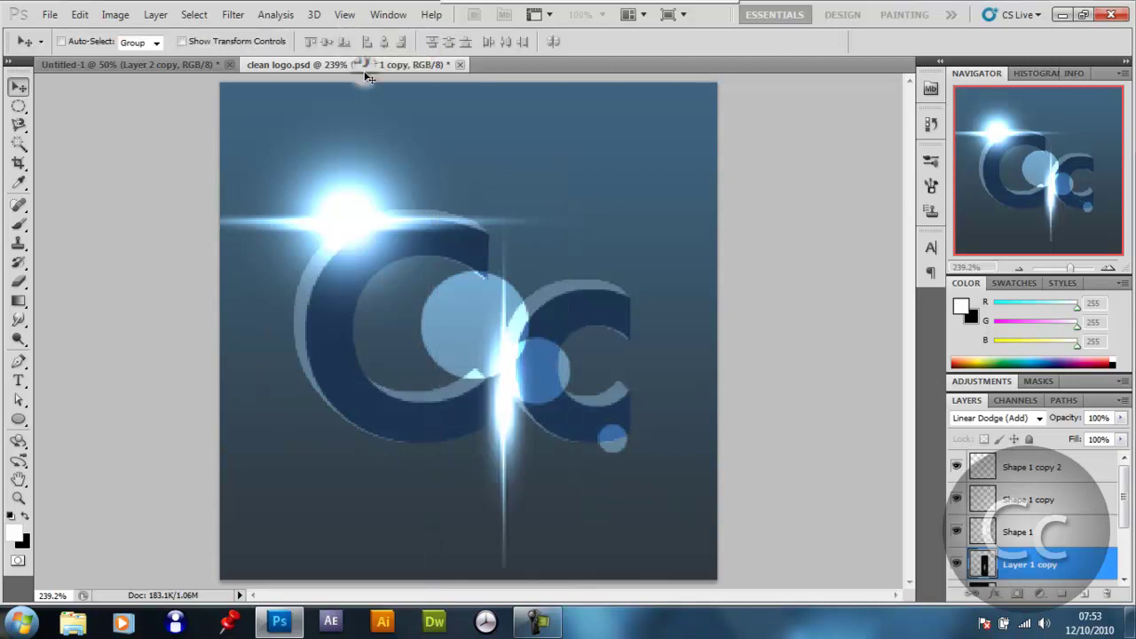
pyautogui.hotkey('ctrl', 't')
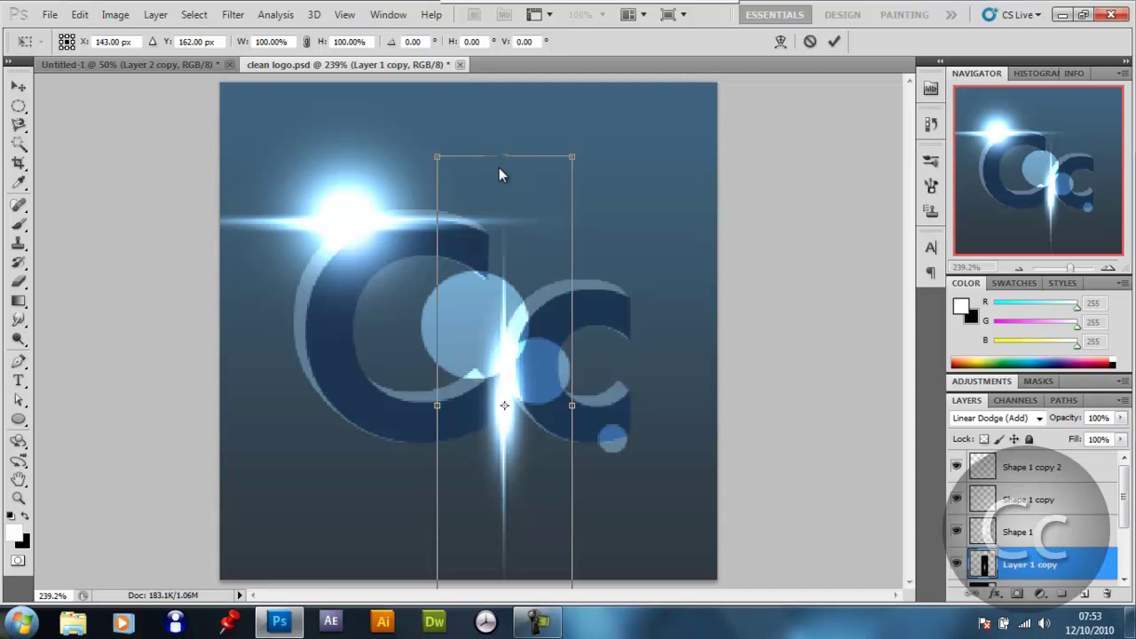
pyautogui.moveTo(502, 159); pyautogui.dragTo(502, 274)
pyautogui.moveTo(521, 345); pyautogui.dragTo(645, 379)
pyautogui.press('Return')
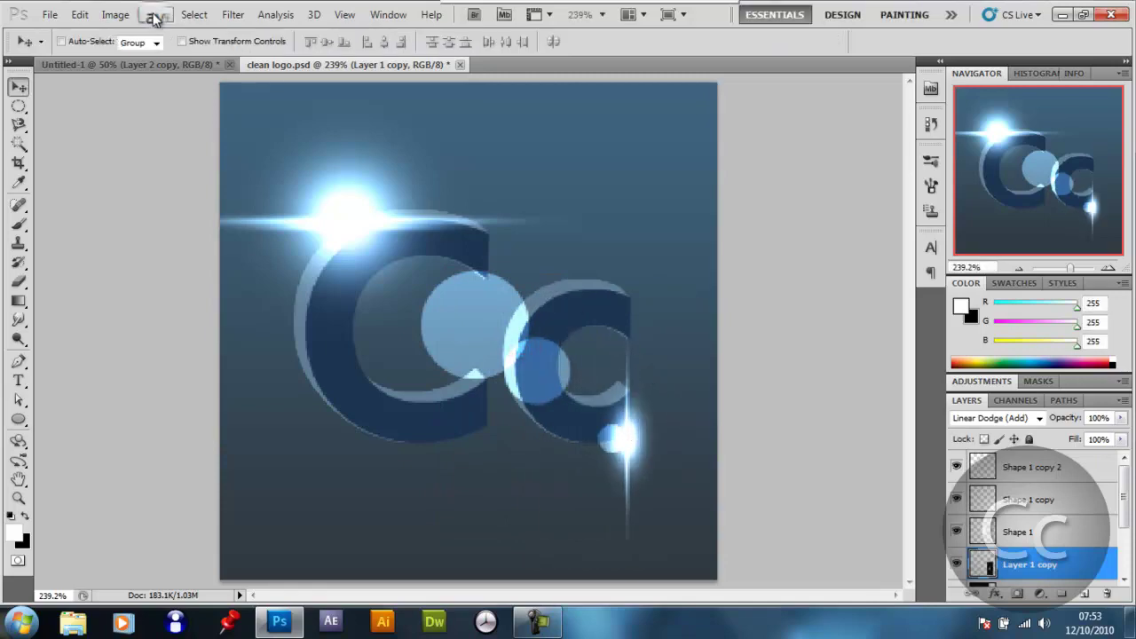
# Colorize the vertical flare in Hue/Saturation at Hue 0, Saturation 25 for a pinkish tint.
pyautogui.click(116, 15)
pyautogui.moveTo(258, 56)
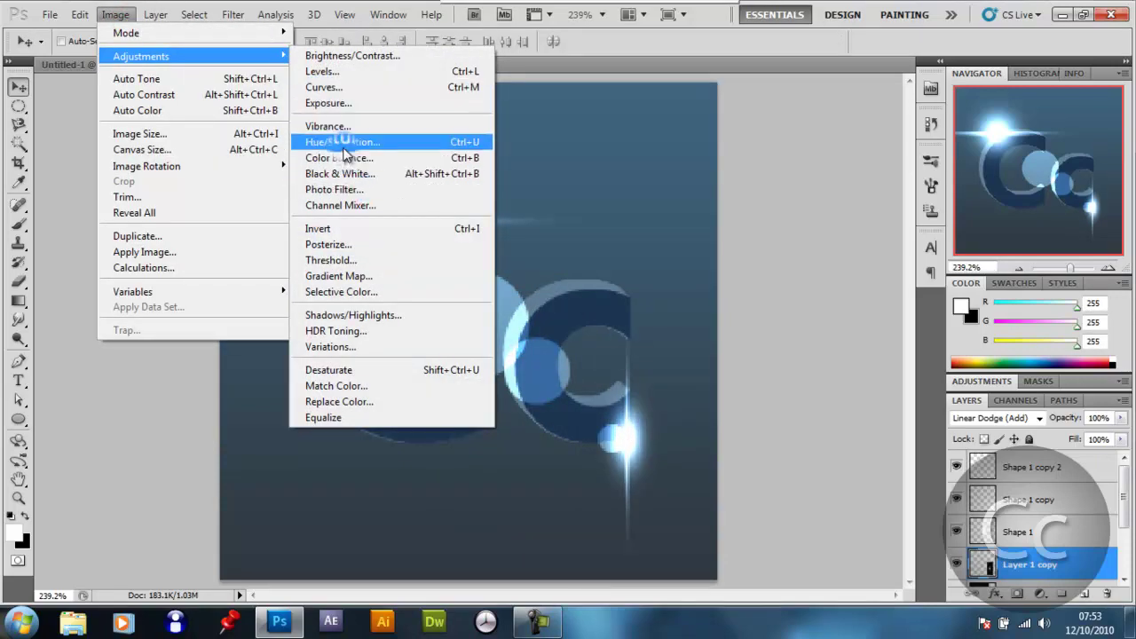
pyautogui.click(373, 142)
pyautogui.click(1012, 395)
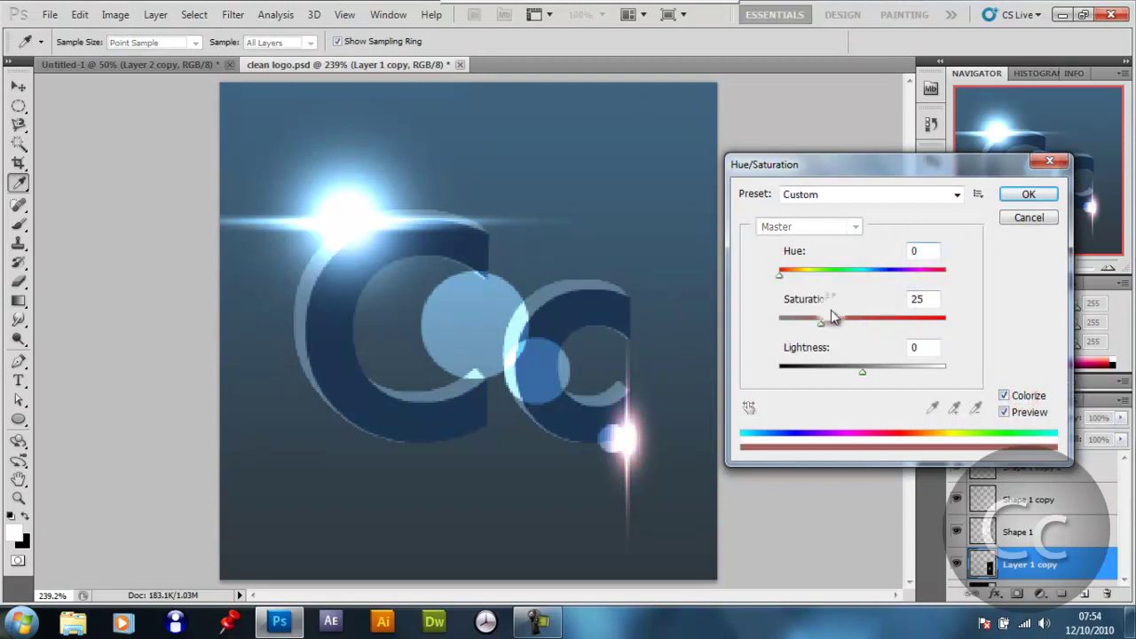
pyautogui.click(1029, 193)
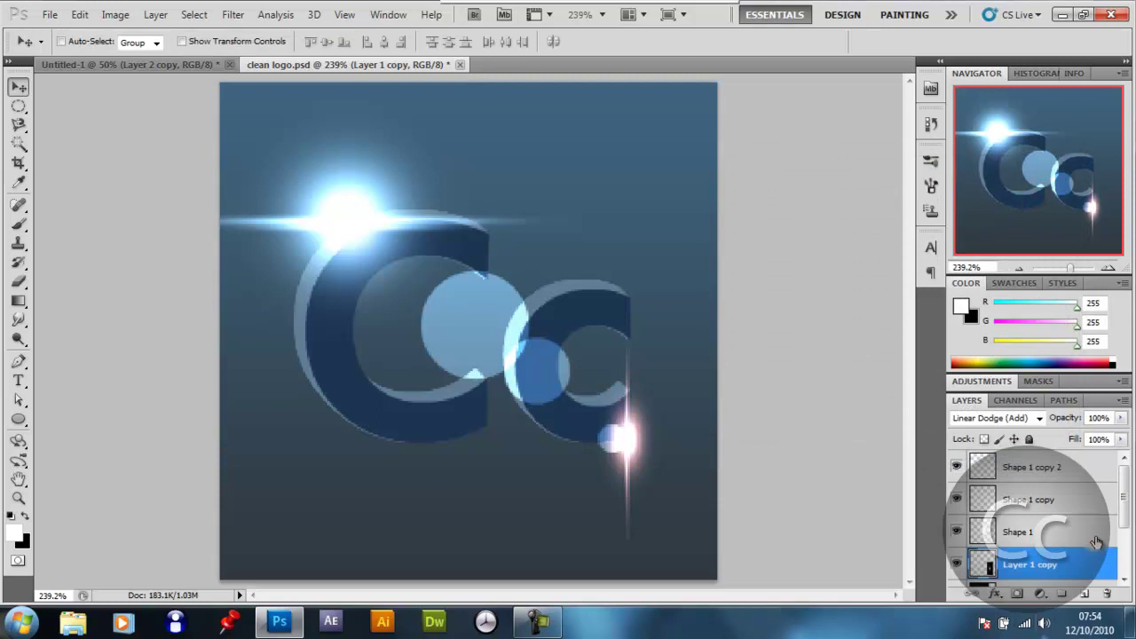
# Merge the top four layers and set them to Linear Dodge (Add), then undo that merge.
pyautogui.keyDown('shift'); pyautogui.click(1023, 477); pyautogui.keyUp('shift')
pyautogui.hotkey('ctrl', 'e')
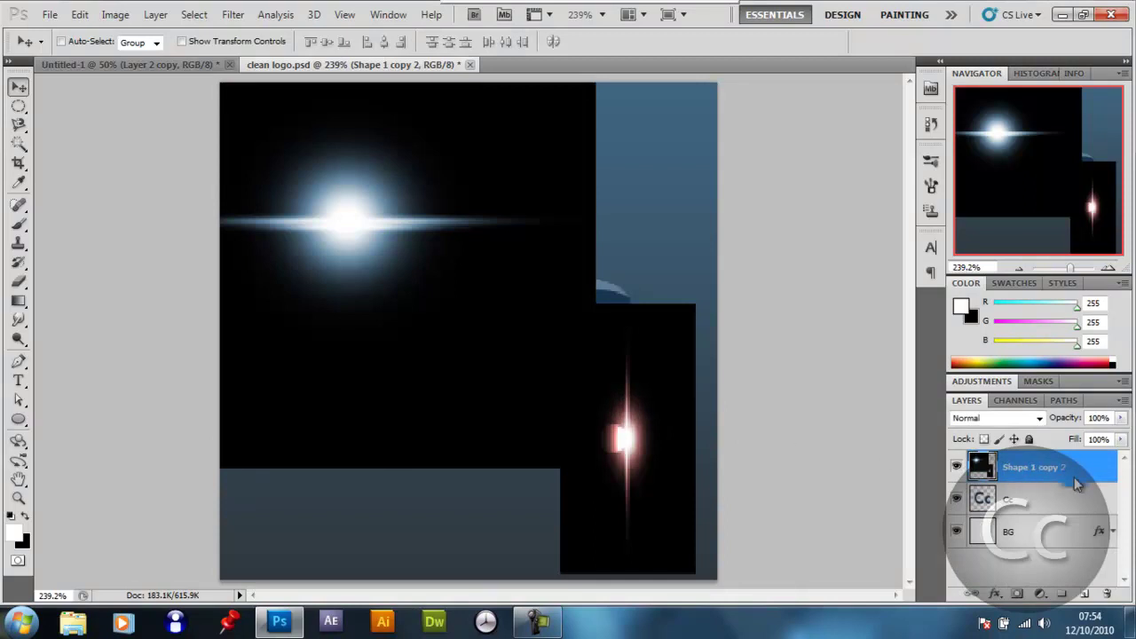
pyautogui.click(999, 418)
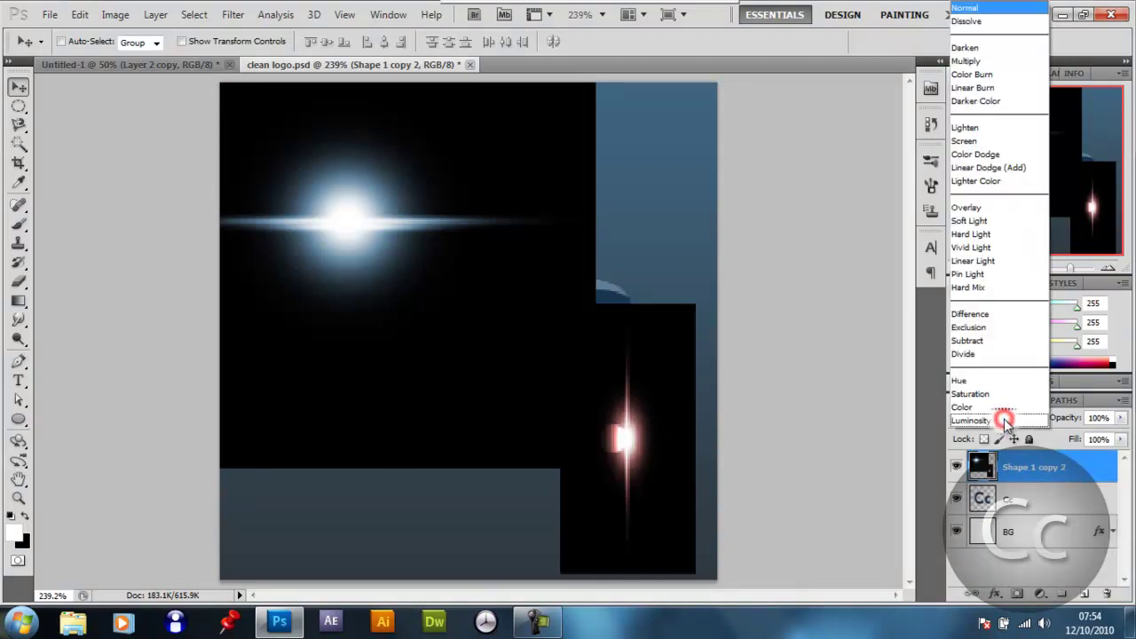
pyautogui.click(985, 166)
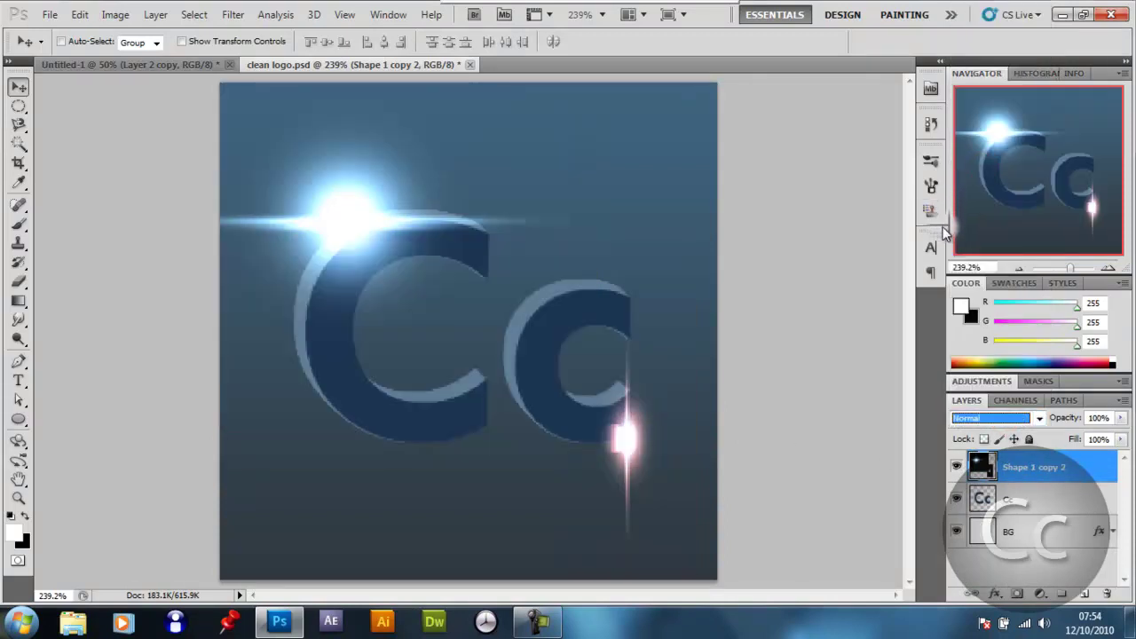
pyautogui.hotkey('ctrl', 'alt', 'z')
pyautogui.hotkey('ctrl', 'alt', 'z')
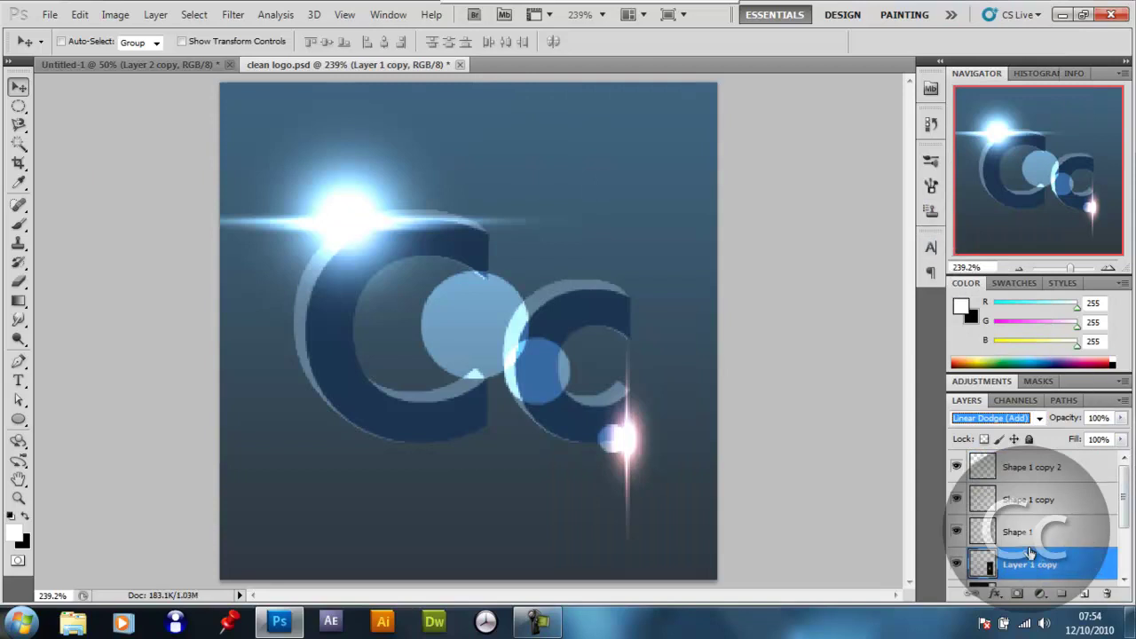
# Merge Layer 1 and Layer 1 copy into one Linear Dodge (Add) layer, keeping its position.
pyautogui.scroll(-1, 1054, 554)
pyautogui.click(1046, 568)
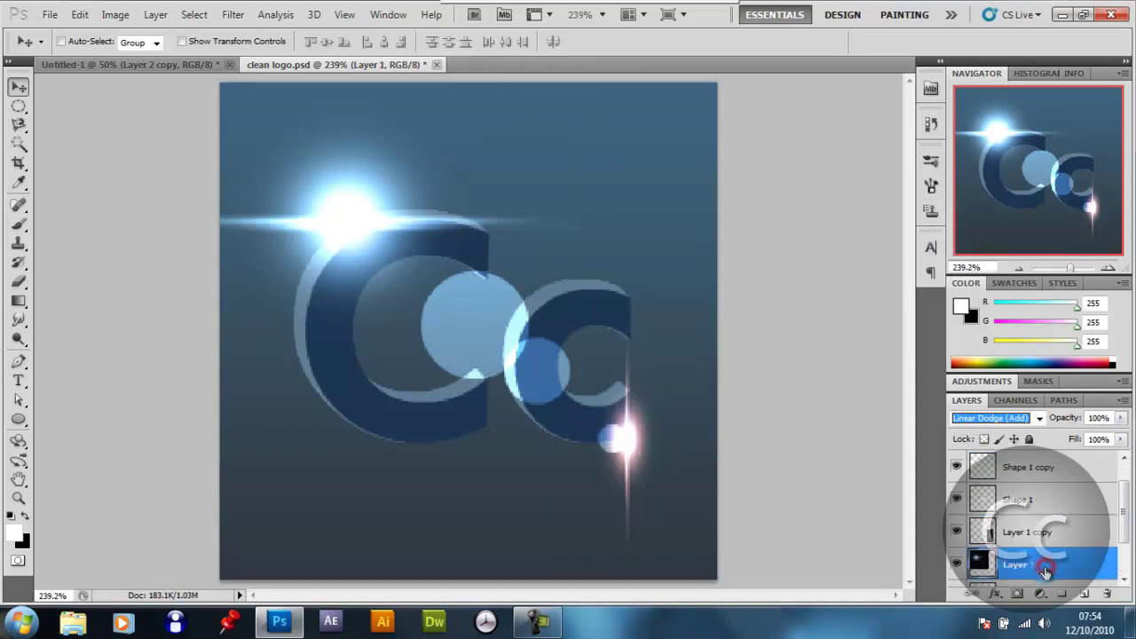
pyautogui.keyDown('shift'); pyautogui.click(1054, 532); pyautogui.keyUp('shift')
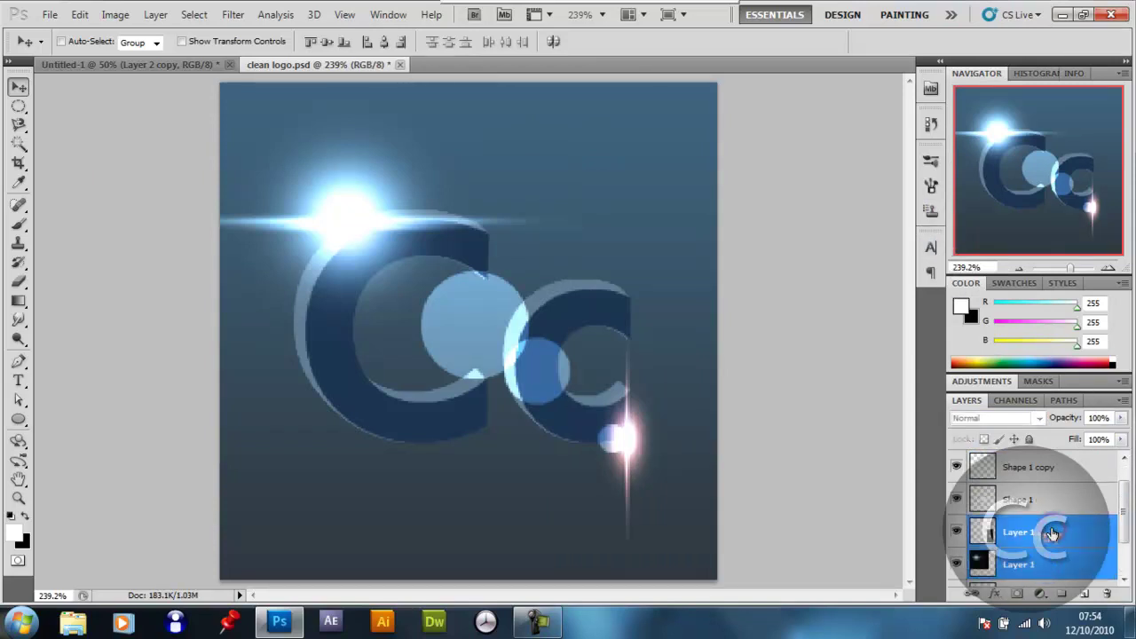
pyautogui.hotkey('ctrl', 'e')
pyautogui.click(1026, 418)
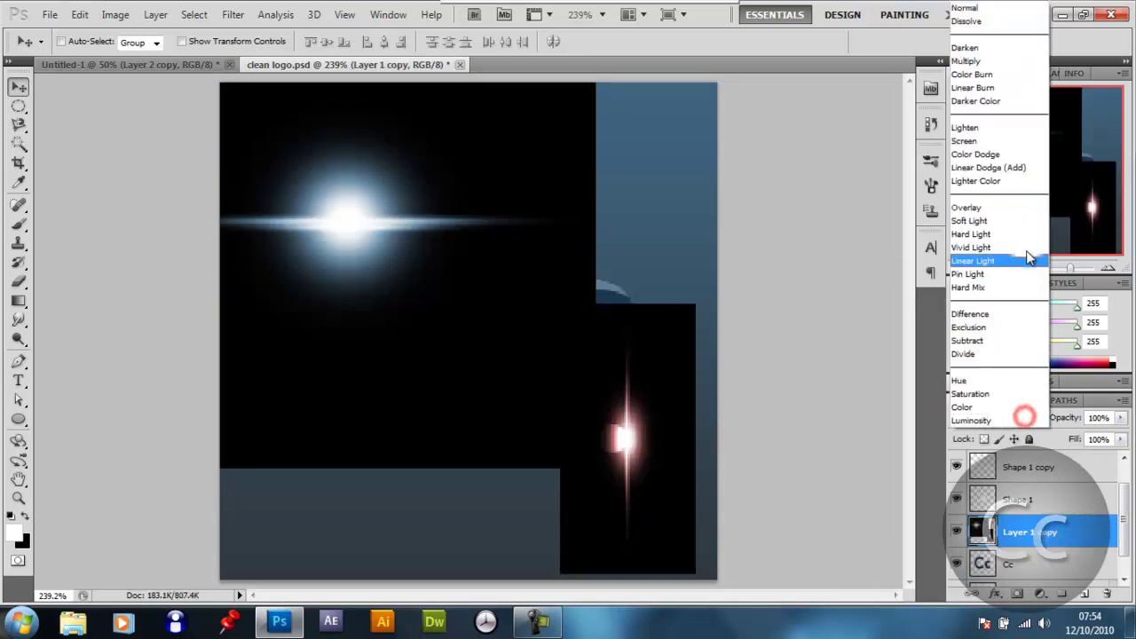
pyautogui.click(992, 167)
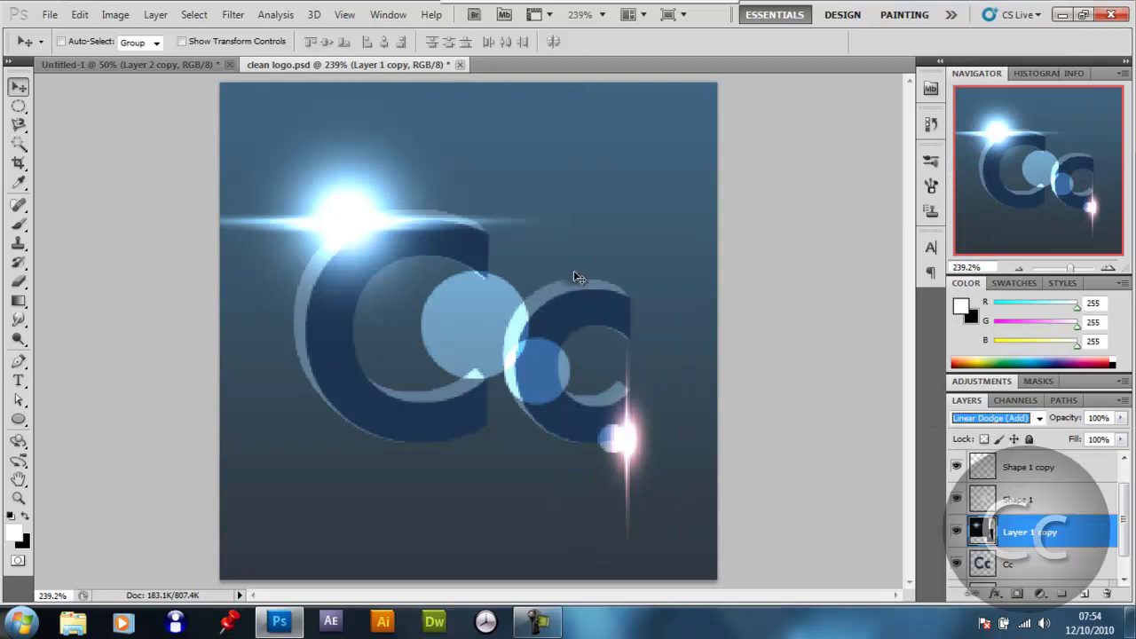
pyautogui.moveTo(575, 278); pyautogui.dragTo(583, 241)
pyautogui.hotkey('ctrl', 'z')
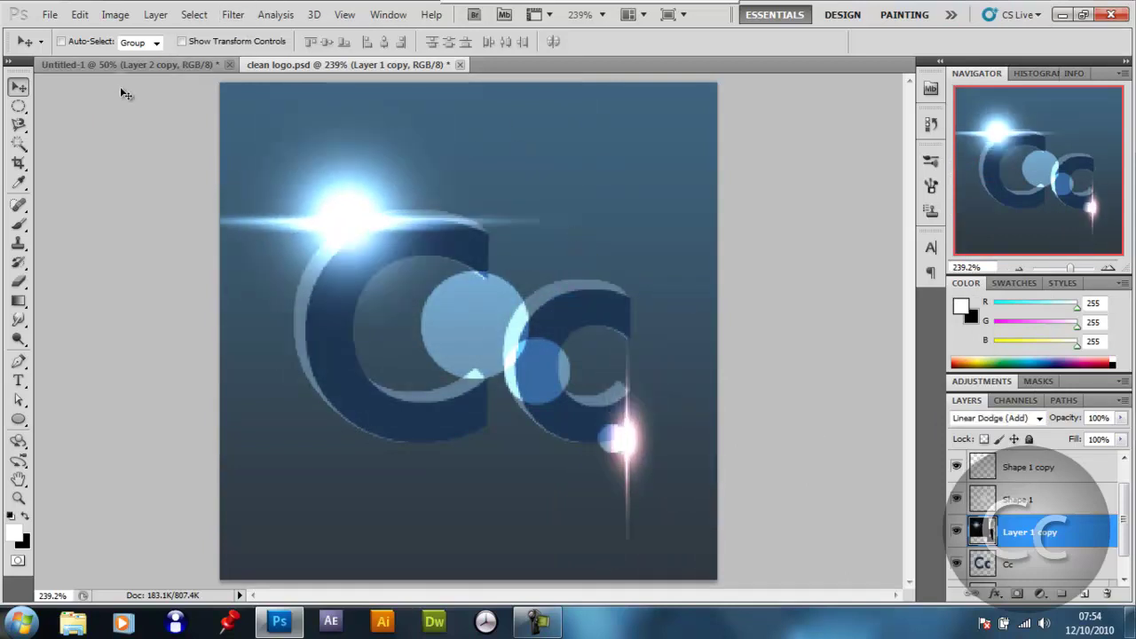
# Preview the Lens Flare filter with 35mm Prime on clean logo.psd, then cancel it.
pyautogui.click(132, 64)
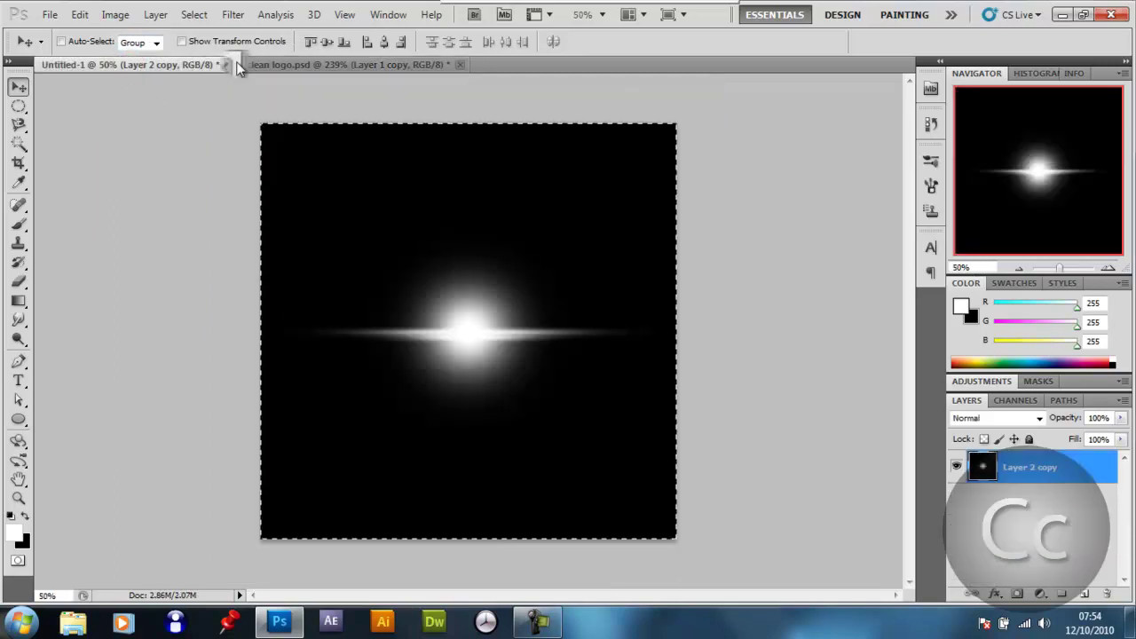
pyautogui.click(304, 69)
pyautogui.click(233, 14)
pyautogui.moveTo(393, 244)
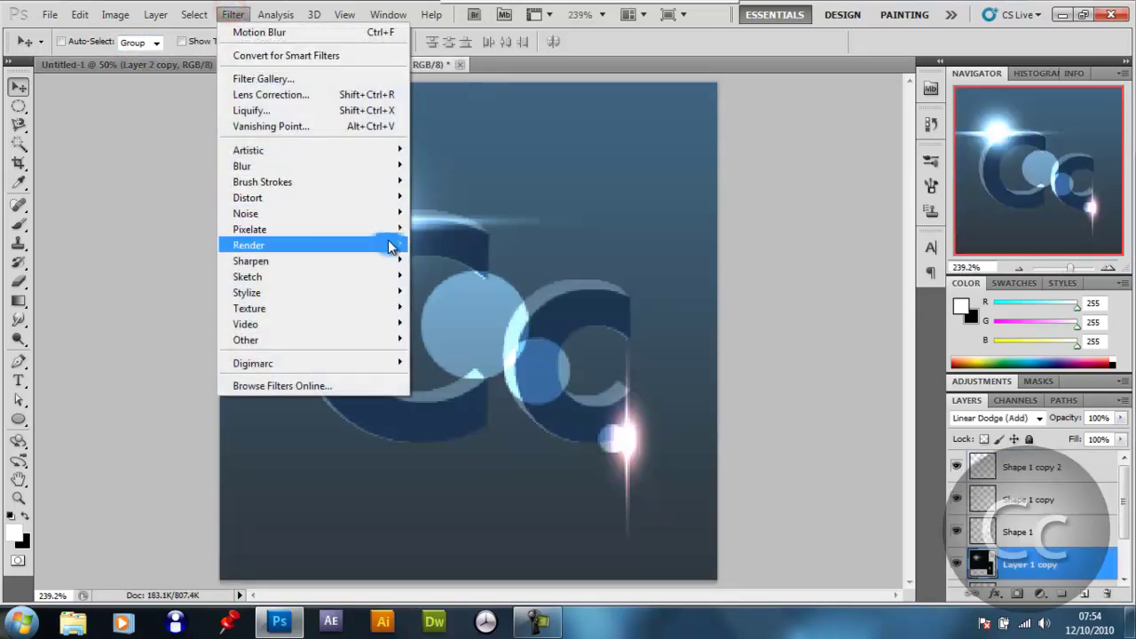
pyautogui.click(468, 292)
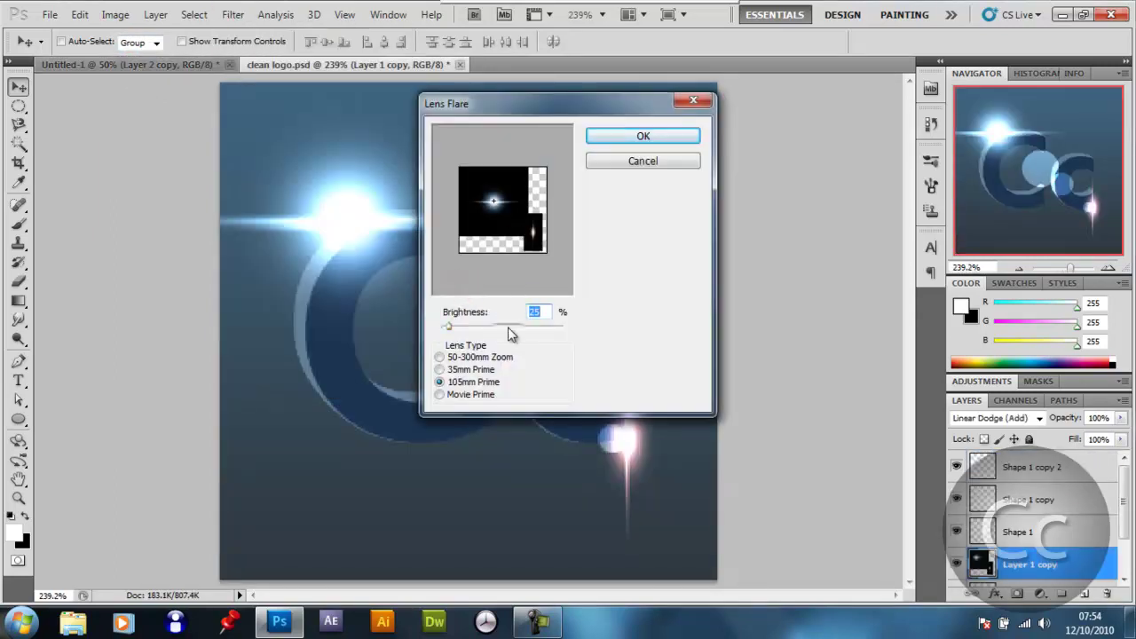
pyautogui.click(471, 369)
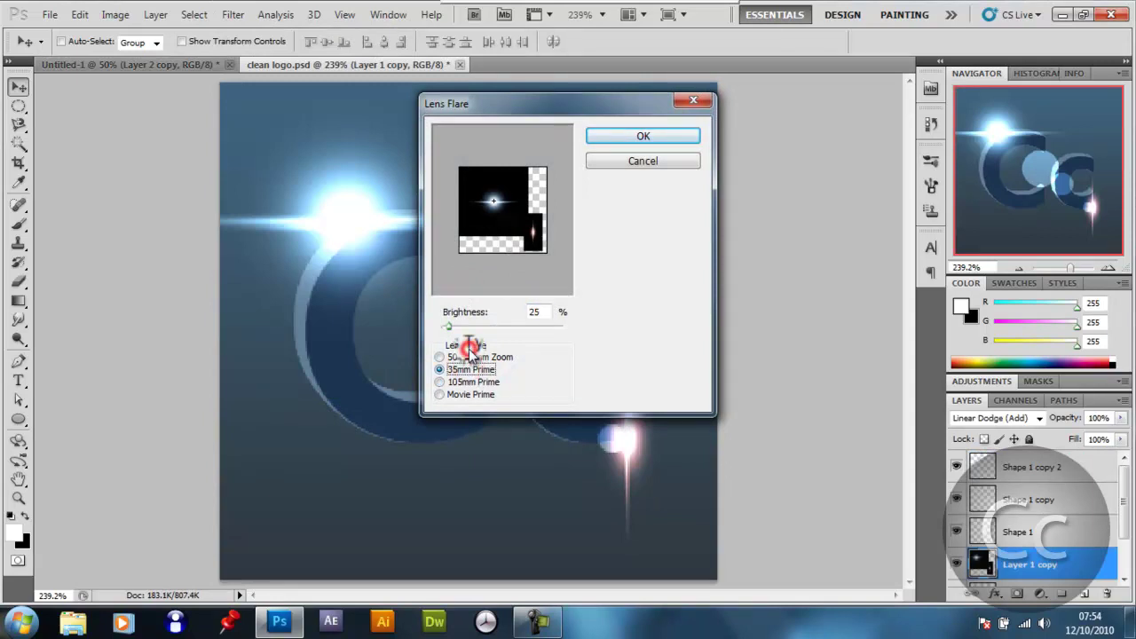
pyautogui.click(654, 161)
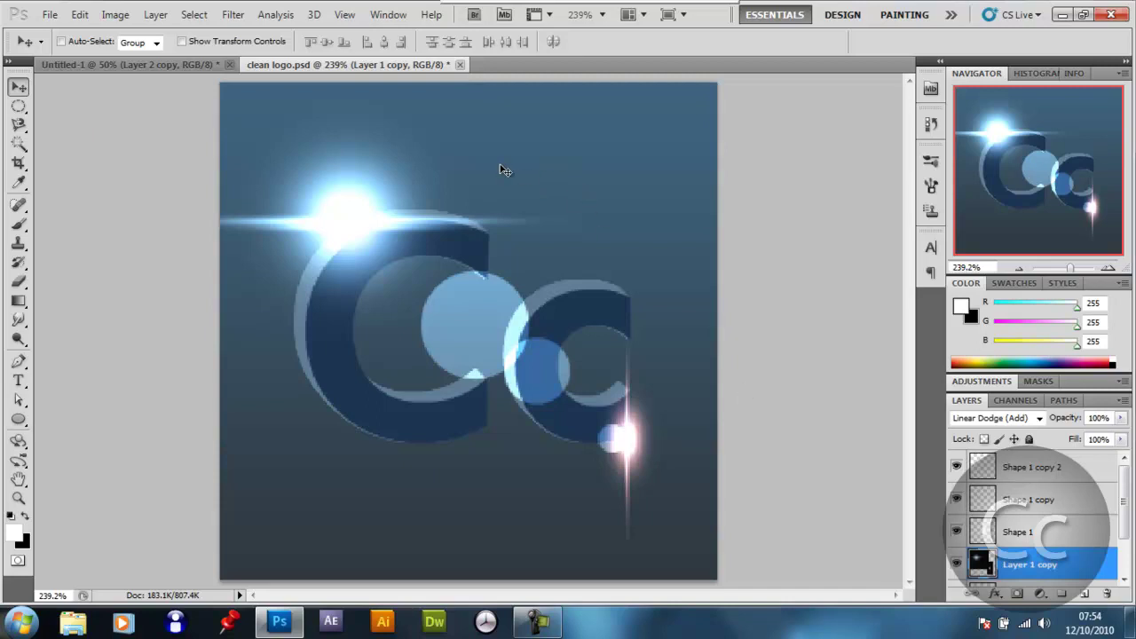
# Close clean logo.psd and Untitled-1, discarding unsaved changes in both.
pyautogui.click(460, 64)
pyautogui.click(581, 244)
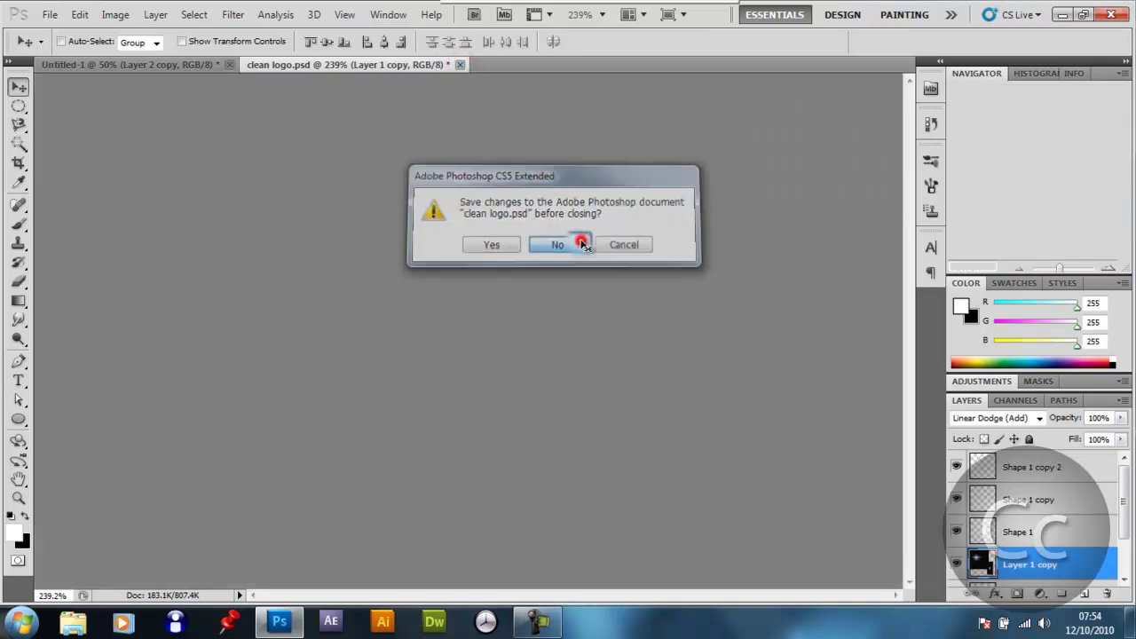
pyautogui.click(230, 64)
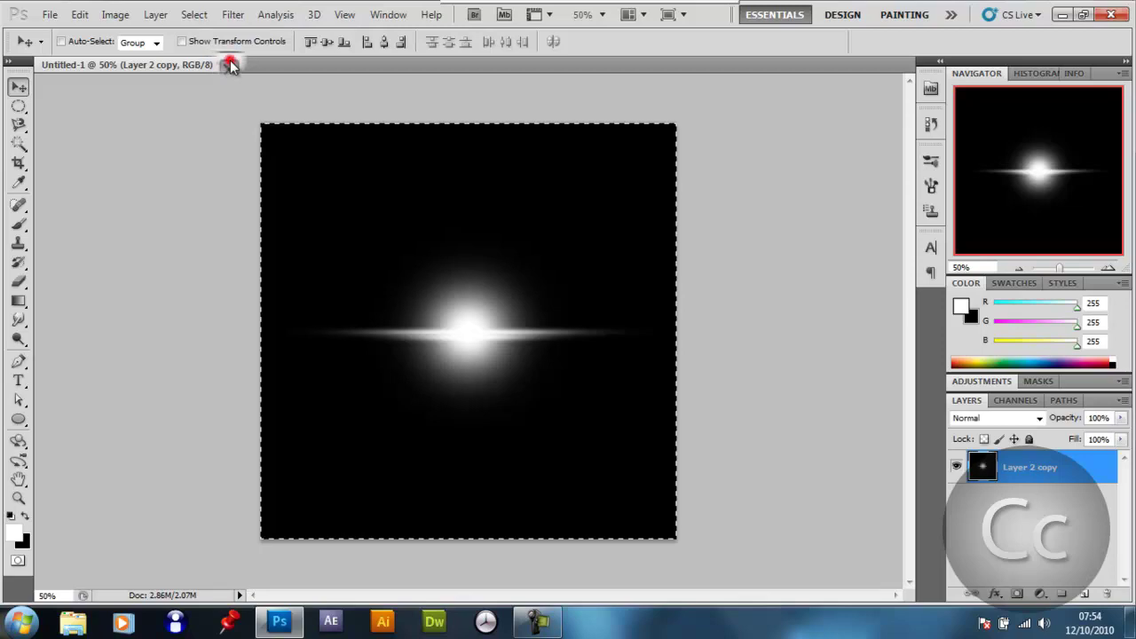
pyautogui.click(545, 244)
pyautogui.click(549, 628)
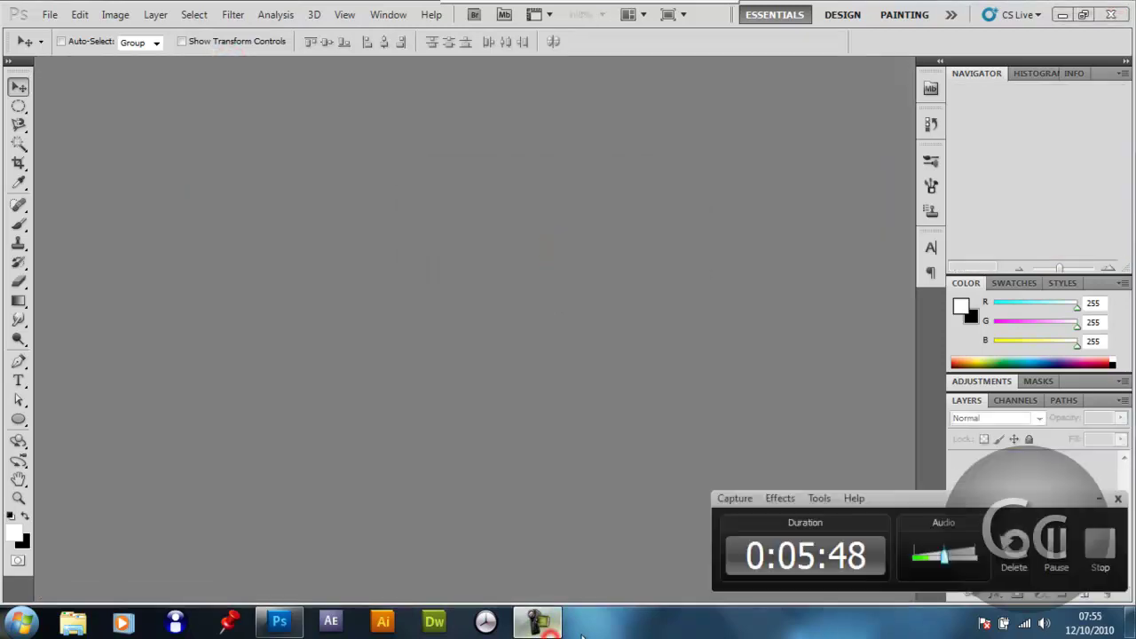